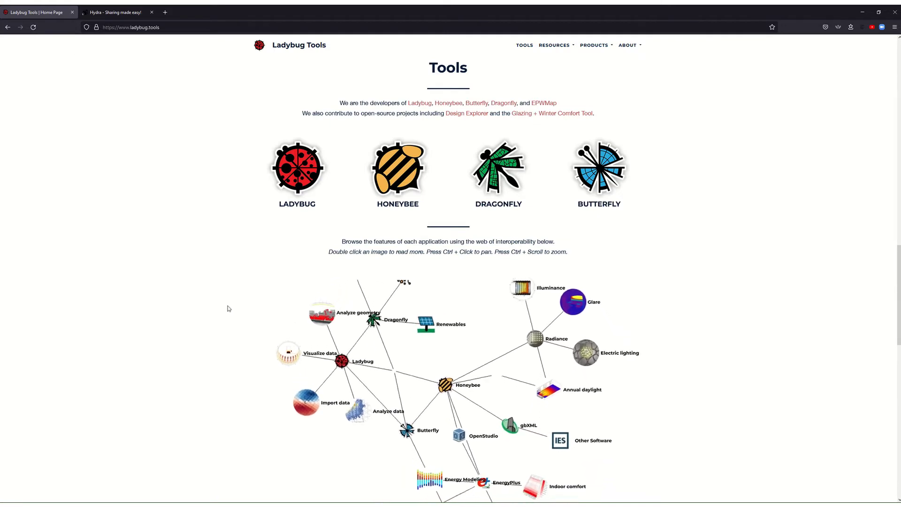
Browse the Ladybug Tools interoperability graph, then switch to the Hydra gallery tab.
{"action": "scroll", "coordinate": [245, 356], "scroll_direction": "down", "scroll_amount": 1}
{"action": "scroll", "coordinate": [245, 356], "scroll_direction": "down", "scroll_amount": 2}
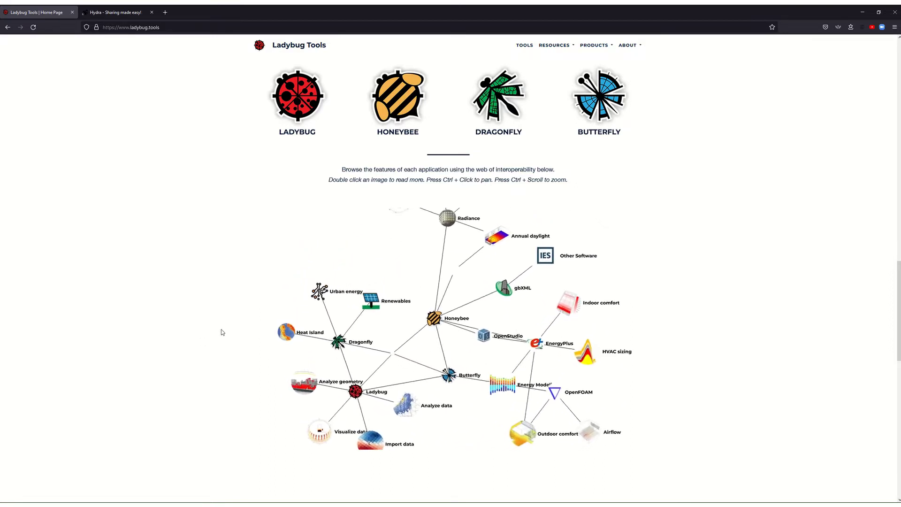
{"action": "scroll", "coordinate": [222, 332], "scroll_direction": "down", "scroll_amount": 1}
{"action": "scroll", "coordinate": [222, 332], "scroll_direction": "up", "scroll_amount": 1}
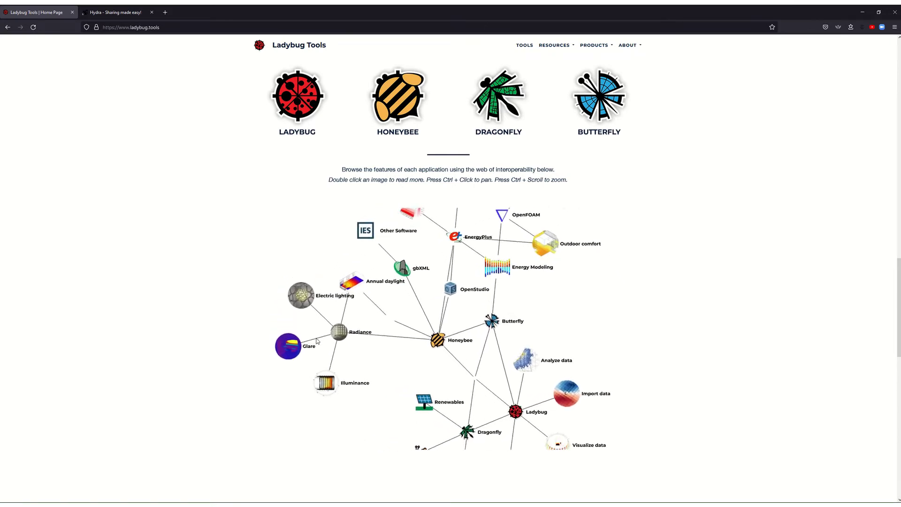
{"action": "scroll", "coordinate": [317, 341], "scroll_direction": "down", "scroll_amount": 1}
{"action": "scroll", "coordinate": [317, 341], "scroll_direction": "up", "scroll_amount": 2}
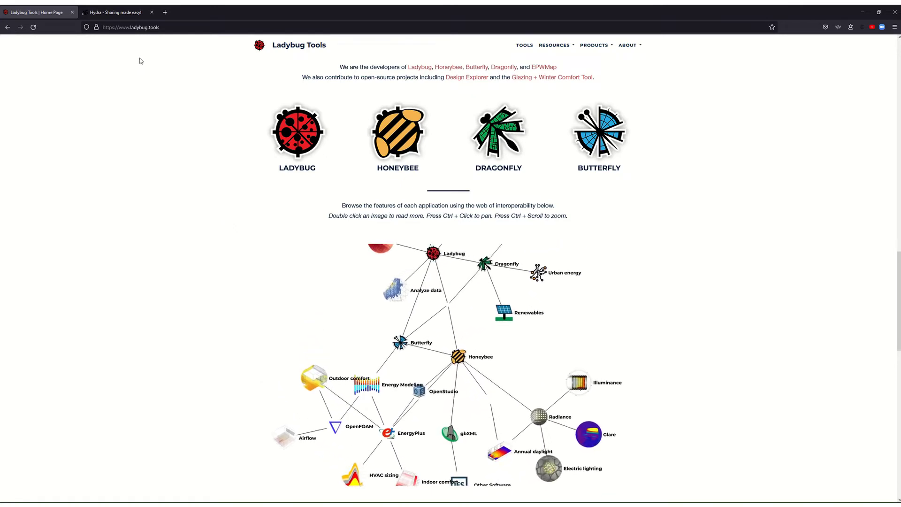
{"action": "key", "text": "ctrl+Tab"}
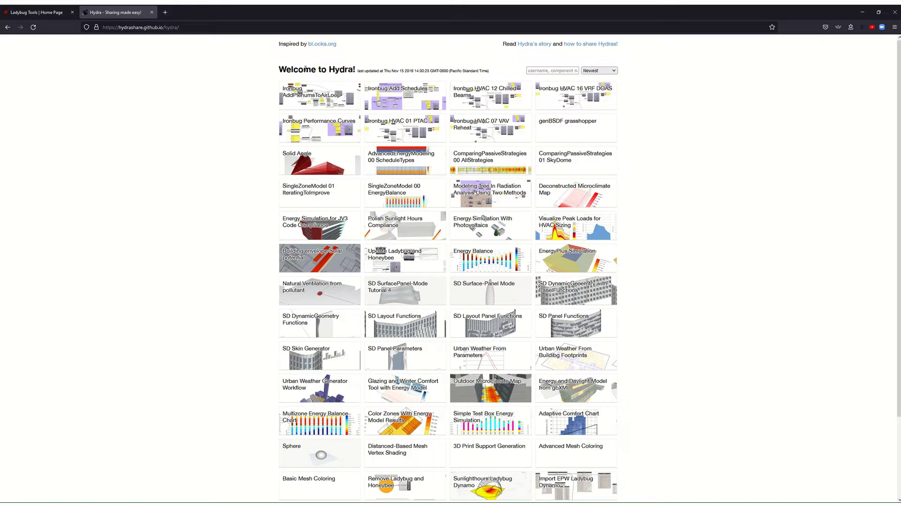
{"action": "mouse_move", "coordinate": [305, 69]}
{"action": "left_click", "coordinate": [156, 28]}
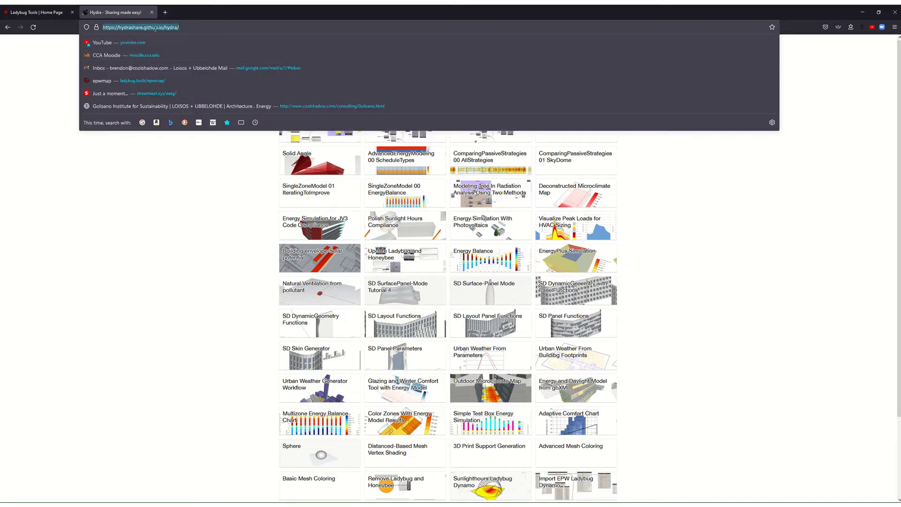
{"action": "left_click", "coordinate": [127, 205]}
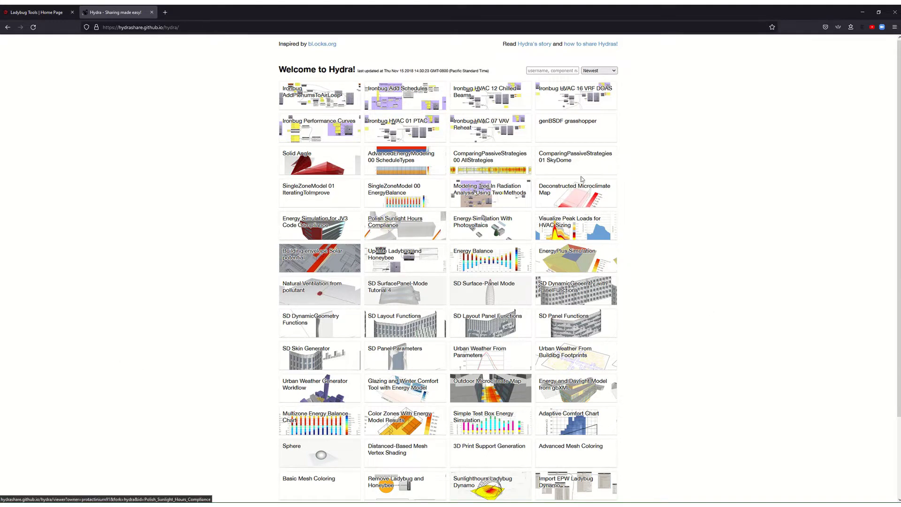
Widen Grasshopper over Rhino and place HB Model To OSM from HB-Energy's Simulate set.
{"action": "left_click", "coordinate": [865, 17]}
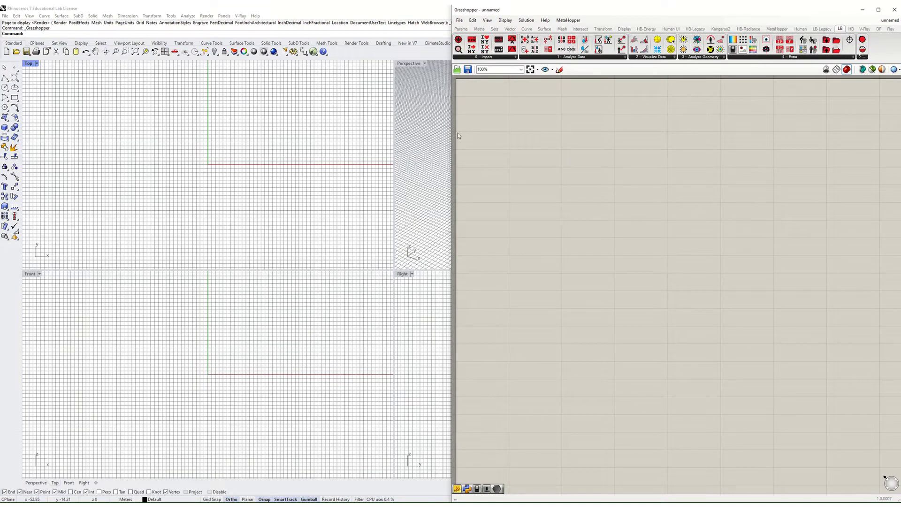
{"action": "left_click_drag", "start_coordinate": [449, 134], "coordinate": [334, 136]}
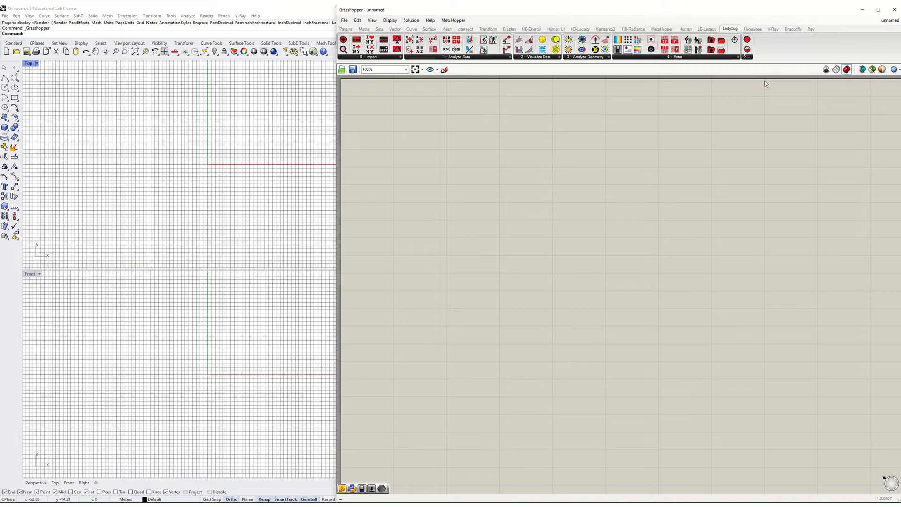
{"action": "left_click", "coordinate": [756, 28]}
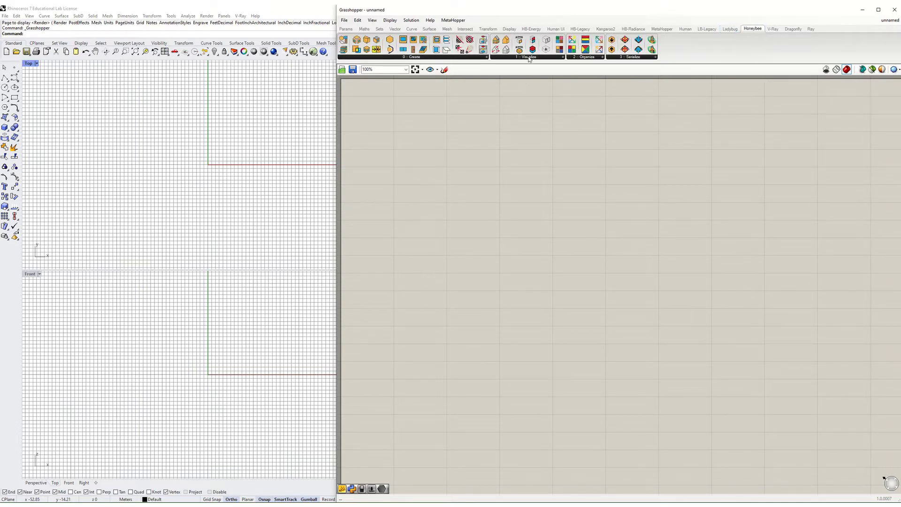
{"action": "left_click", "coordinate": [527, 29]}
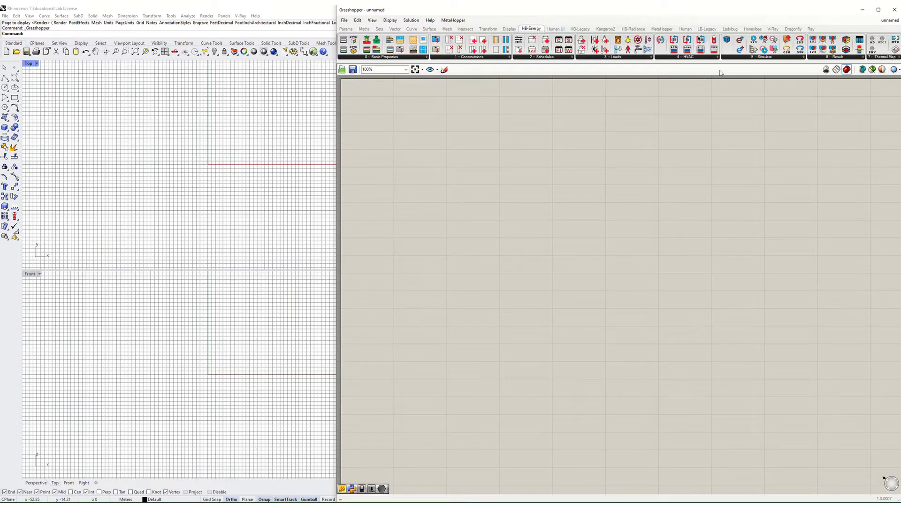
{"action": "left_click", "coordinate": [775, 59]}
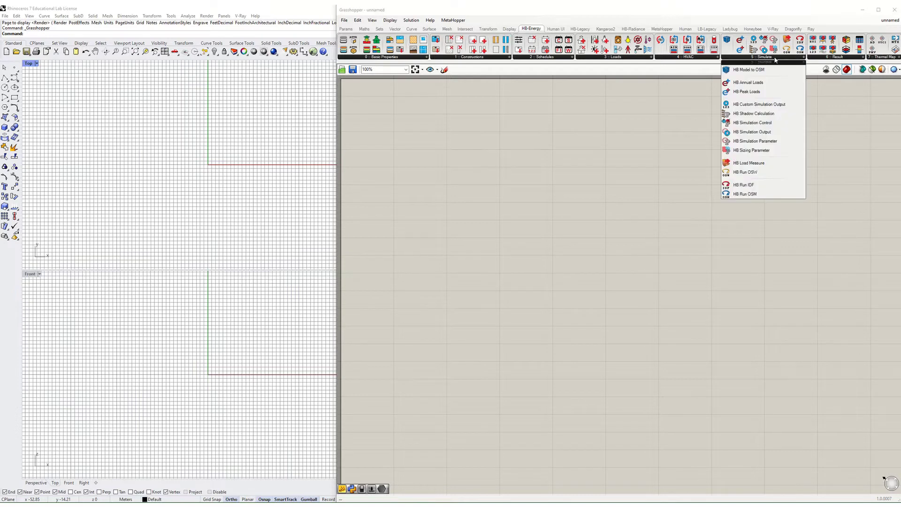
{"action": "left_click", "coordinate": [746, 70]}
{"action": "left_click", "coordinate": [728, 174]}
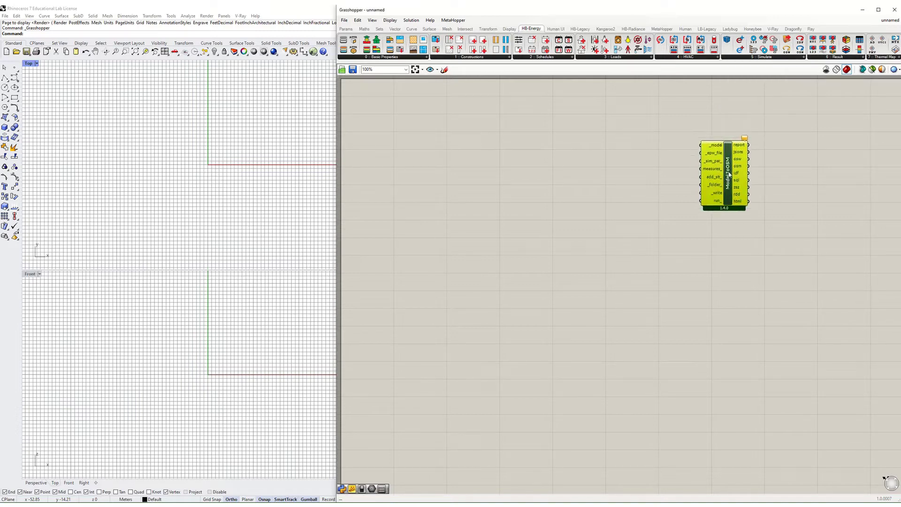
{"action": "left_click_drag", "start_coordinate": [729, 175], "coordinate": [743, 170]}
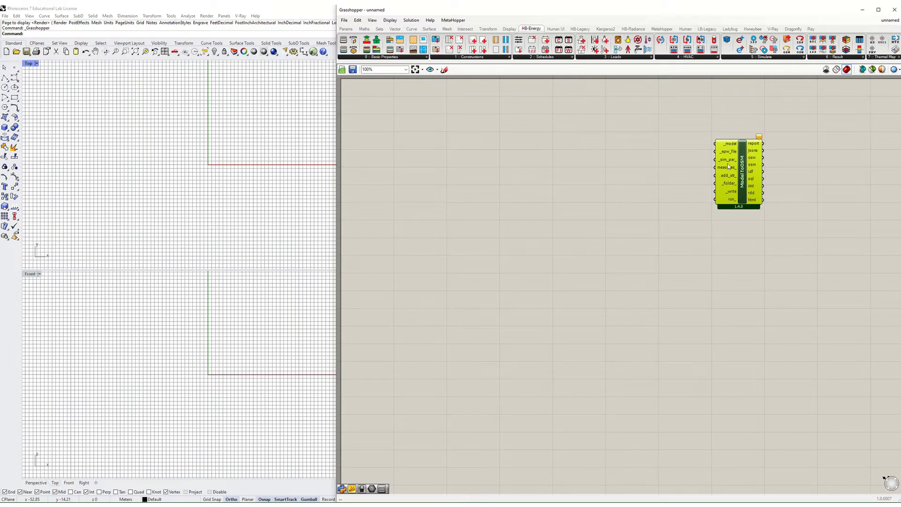
{"action": "left_click_drag", "start_coordinate": [733, 159], "coordinate": [756, 161]}
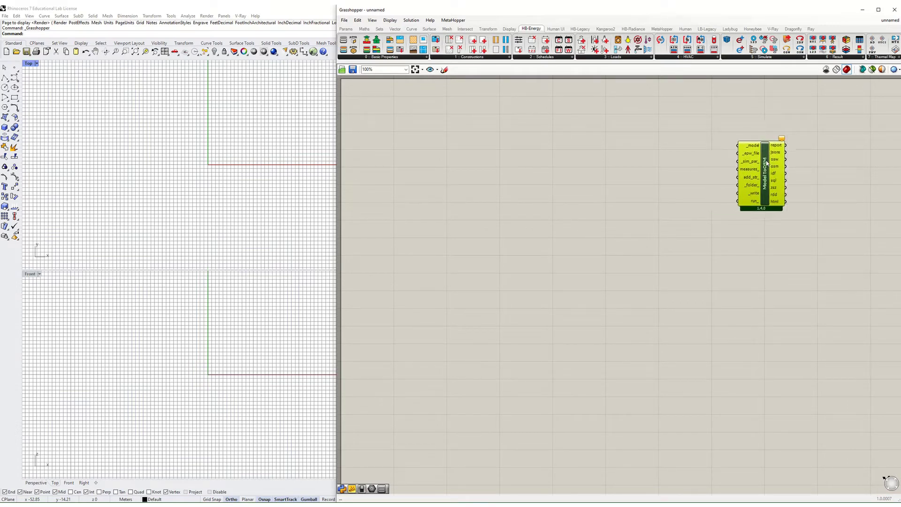
{"action": "left_click", "coordinate": [698, 155]}
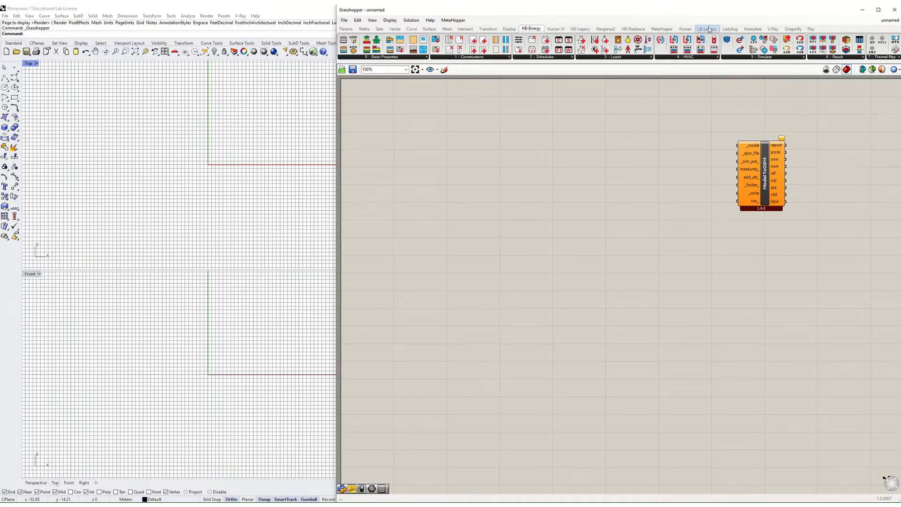
Add an HB Model component and wire its model output into Model To OSM's _model.
{"action": "left_click", "coordinate": [752, 29]}
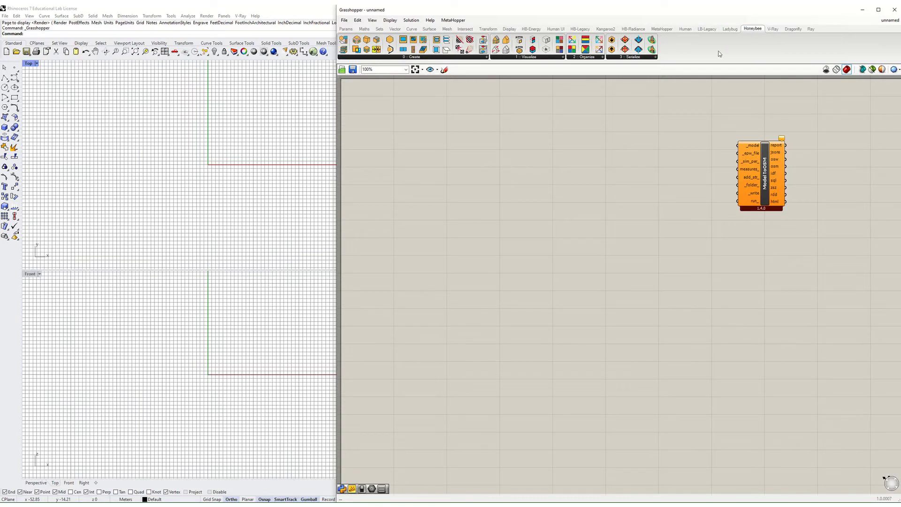
{"action": "left_click", "coordinate": [404, 58]}
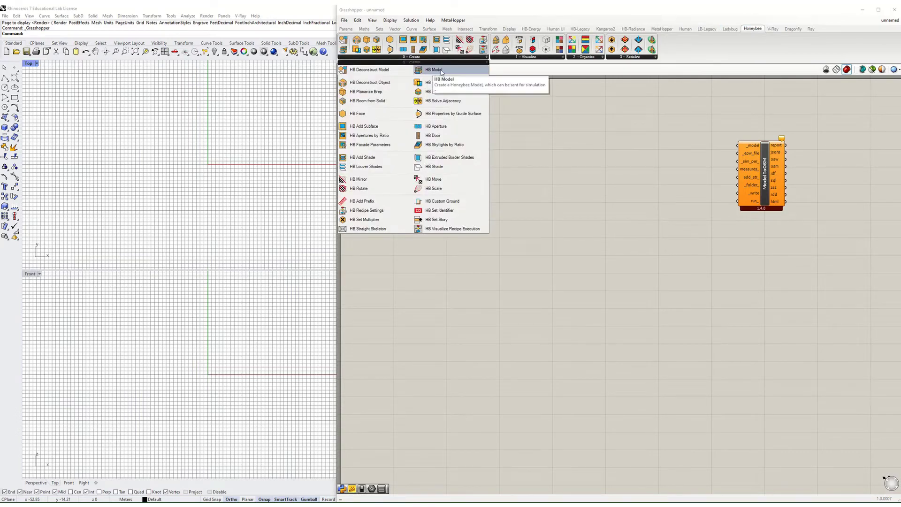
{"action": "left_click_drag", "start_coordinate": [436, 72], "coordinate": [738, 146]}
{"action": "mouse_move", "coordinate": [672, 139]}
{"action": "left_mouse_down"}
{"action": "mouse_move", "coordinate": [677, 145]}
{"action": "mouse_move", "coordinate": [677, 131]}
{"action": "left_mouse_up"}
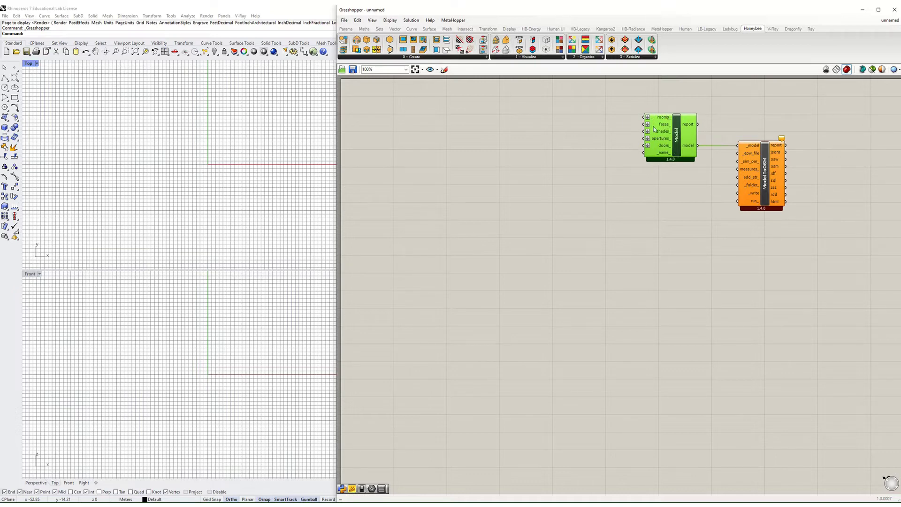
Add an HB Room from Solid component to the left of HB Model.
{"action": "left_click", "coordinate": [415, 58]}
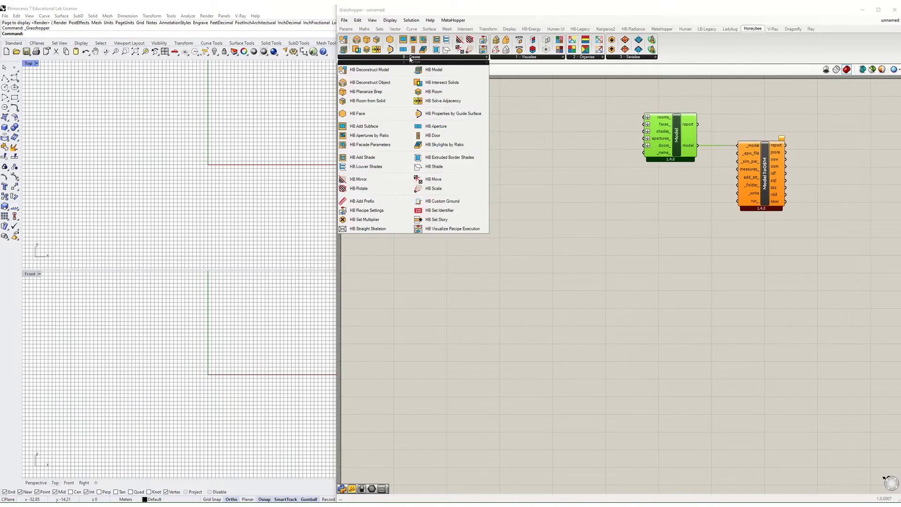
{"action": "left_click", "coordinate": [366, 101]}
{"action": "left_click", "coordinate": [546, 99]}
{"action": "left_click_drag", "start_coordinate": [550, 106], "coordinate": [657, 152]}
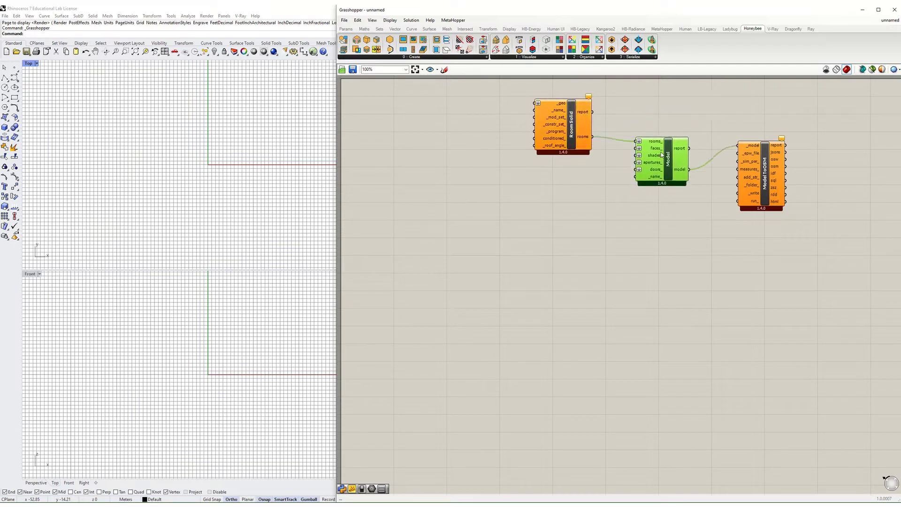
{"action": "left_click_drag", "start_coordinate": [573, 106], "coordinate": [570, 109]}
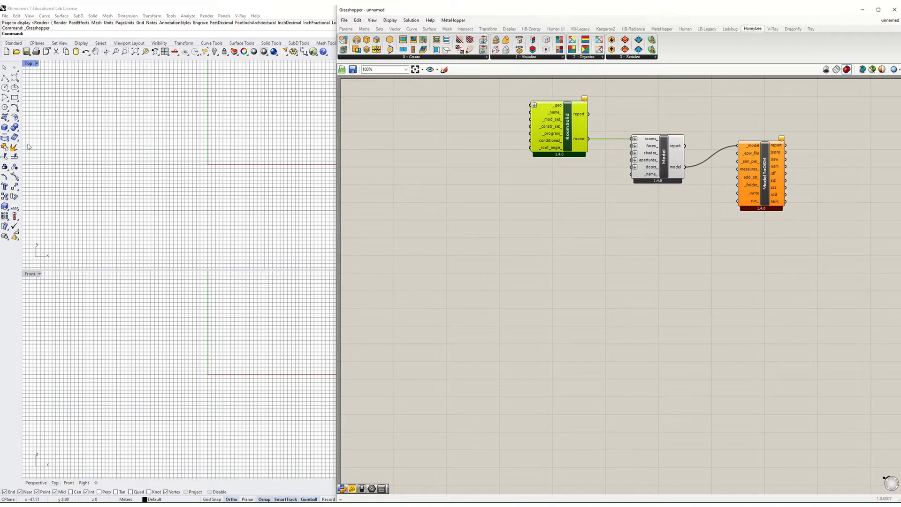
Check the Rhino document units and keep them set to Meters.
{"action": "left_click", "coordinate": [5, 127]}
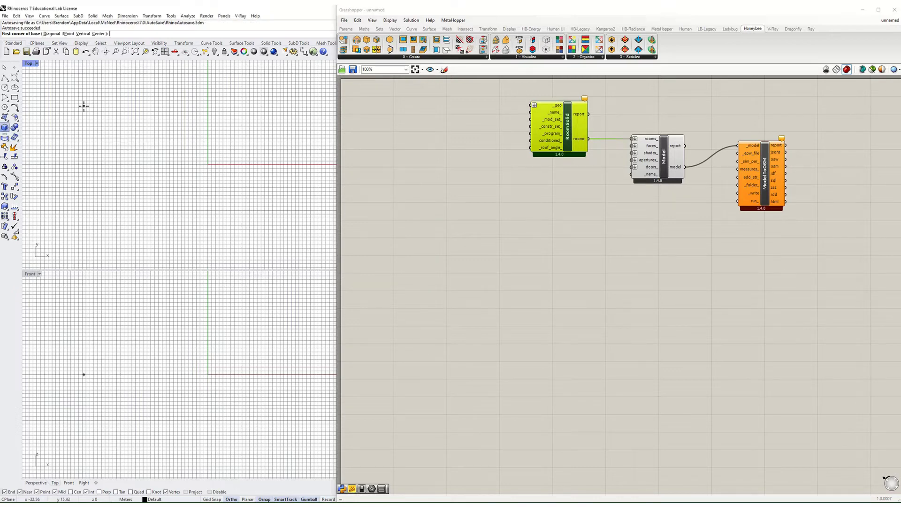
{"action": "key", "text": "Escape"}
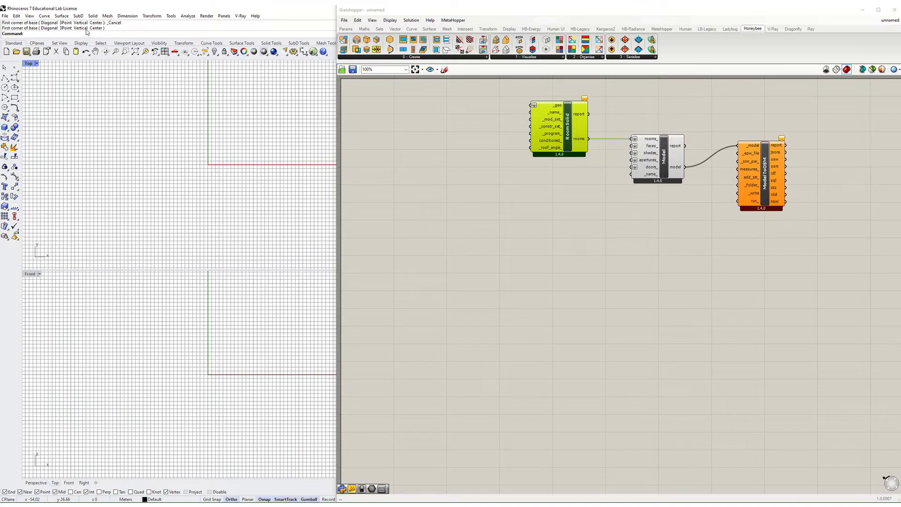
{"action": "type", "text": "Units"}
{"action": "key", "text": "Return"}
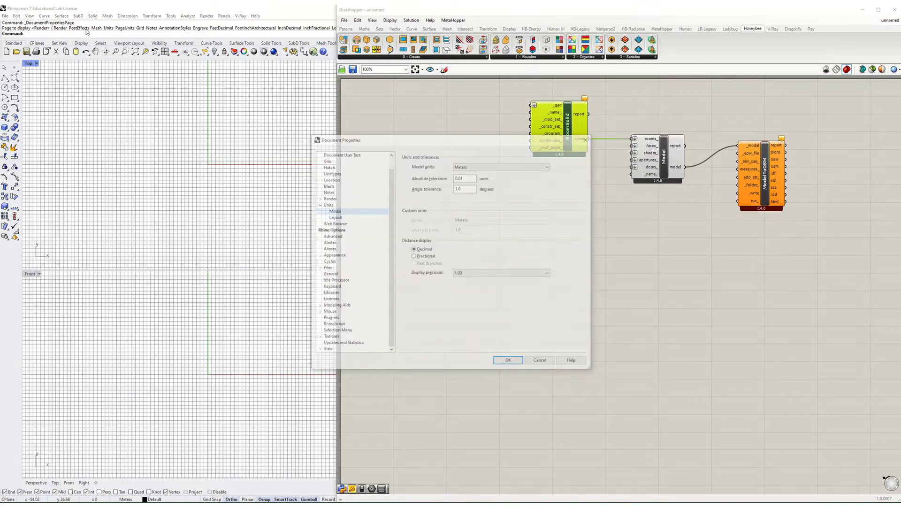
{"action": "left_click", "coordinate": [509, 362]}
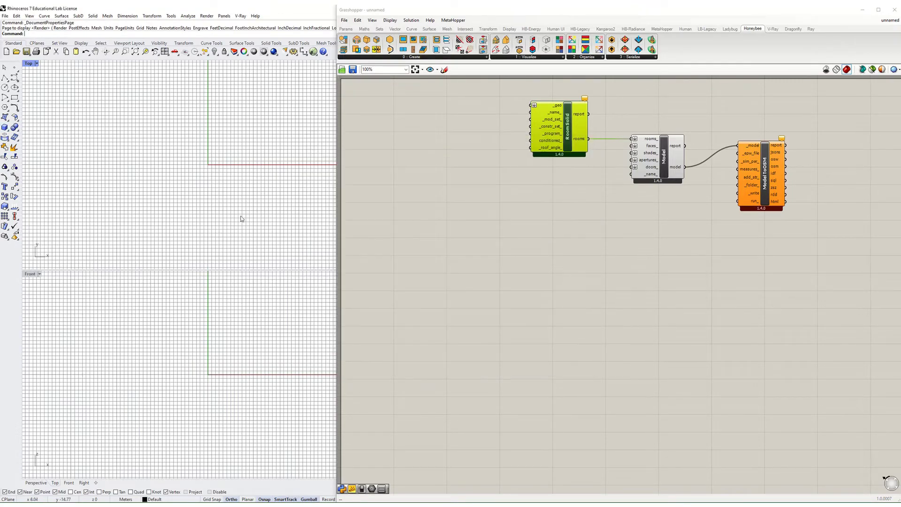
Draw a box with a 10 by 20 base and a height of 3.
{"action": "left_click", "coordinate": [4, 127]}
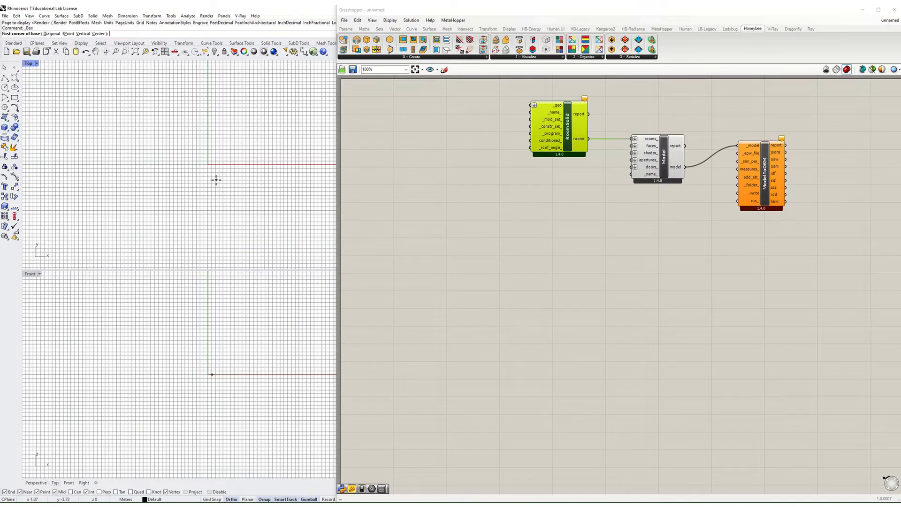
{"action": "left_click", "coordinate": [68, 105]}
{"action": "type", "text": "@10"}
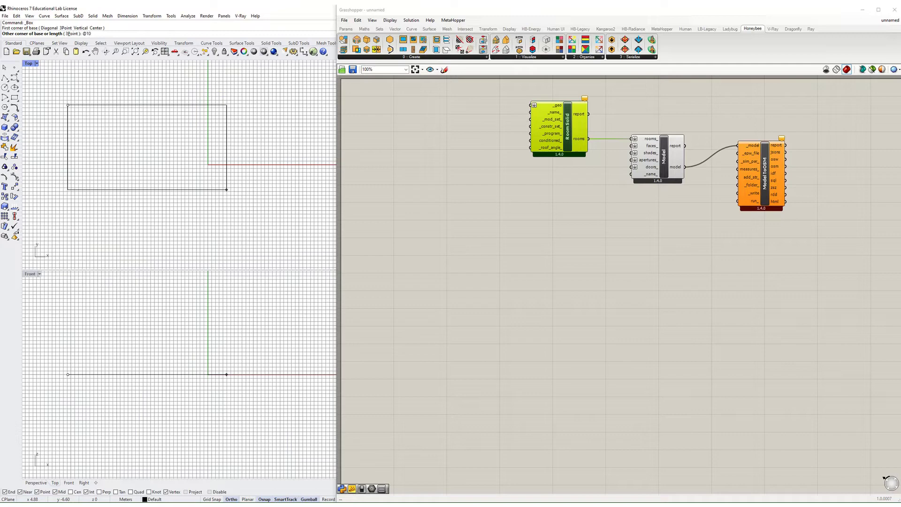
{"action": "type", "text": ",20"}
{"action": "key", "text": "Return"}
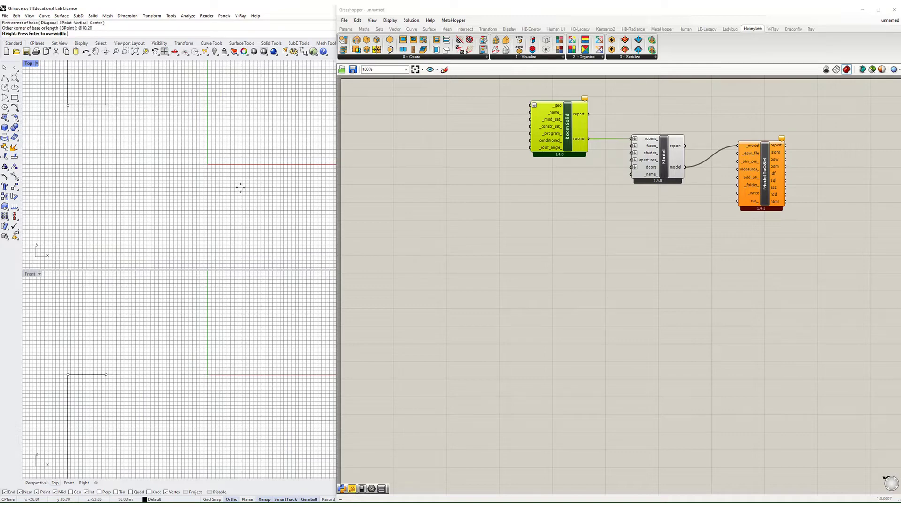
{"action": "scroll", "coordinate": [135, 165], "scroll_direction": "down", "scroll_amount": 4}
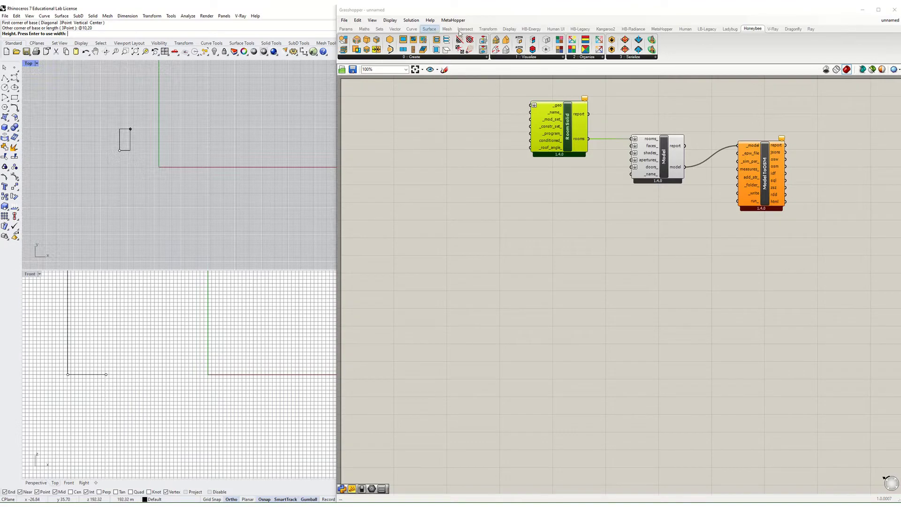
{"action": "left_click", "coordinate": [862, 16]}
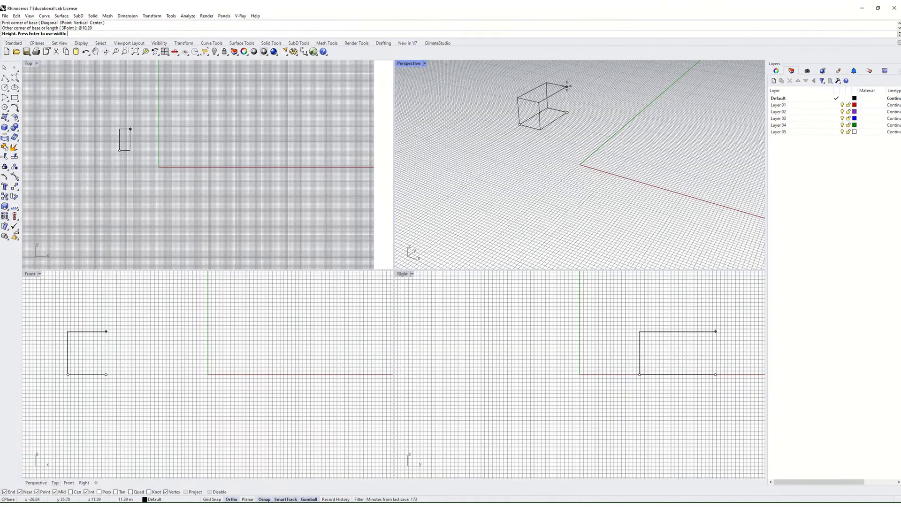
{"action": "type", "text": "3"}
{"action": "key", "text": "Return"}
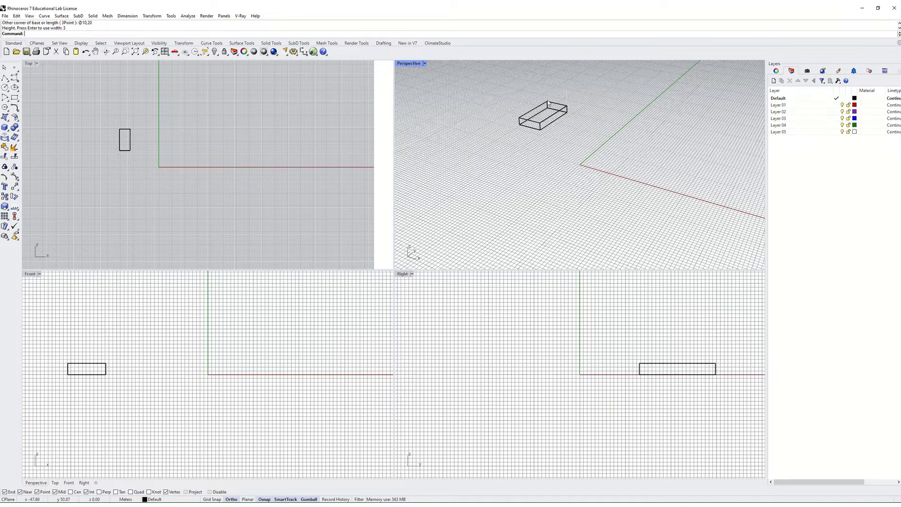
Set the Perspective viewport to Shaded, maximize it and orbit around the box.
{"action": "scroll", "coordinate": [117, 140], "scroll_direction": "up", "scroll_amount": 15}
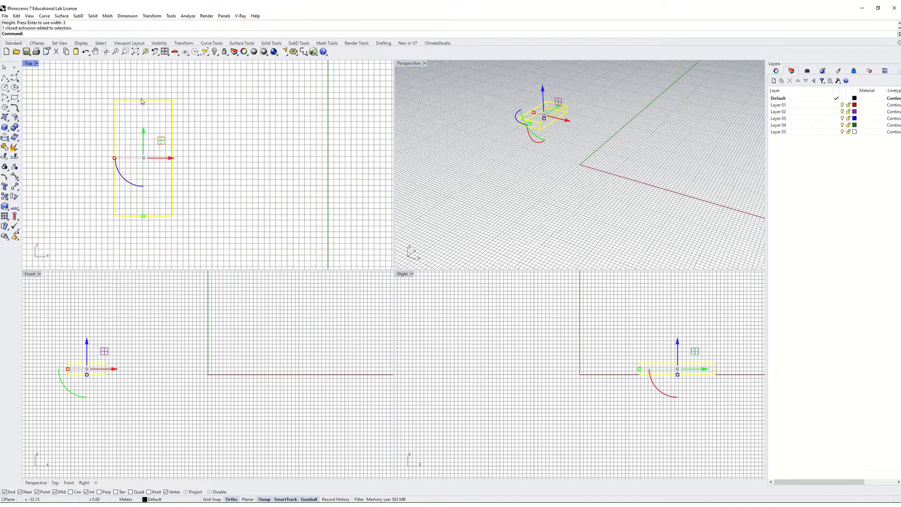
{"action": "left_click", "coordinate": [425, 63]}
{"action": "left_click", "coordinate": [413, 98]}
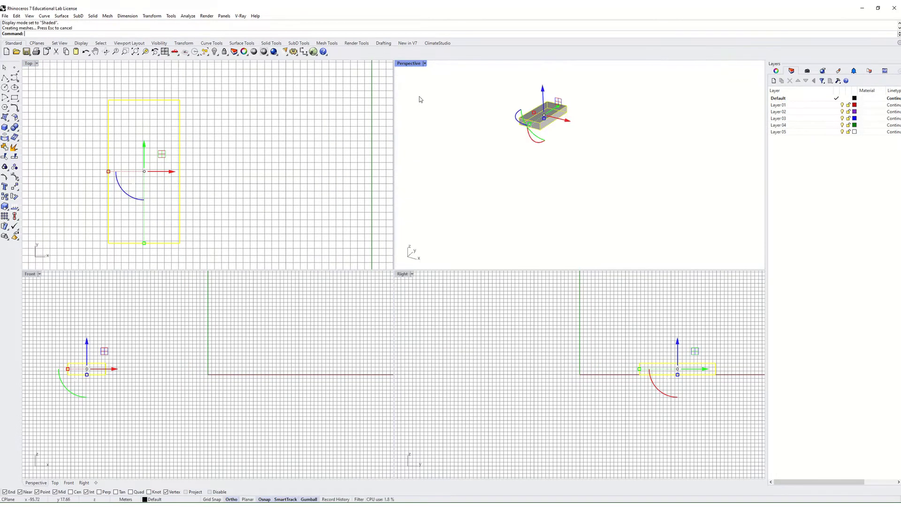
{"action": "double_click", "coordinate": [407, 64]}
{"action": "left_click", "coordinate": [372, 158]}
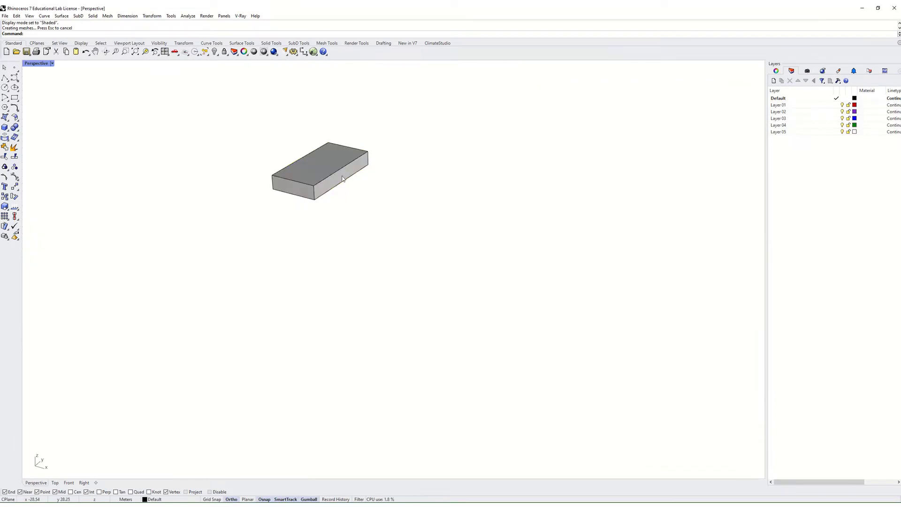
{"action": "right_click_drag", "start_coordinate": [343, 179], "coordinate": [307, 169]}
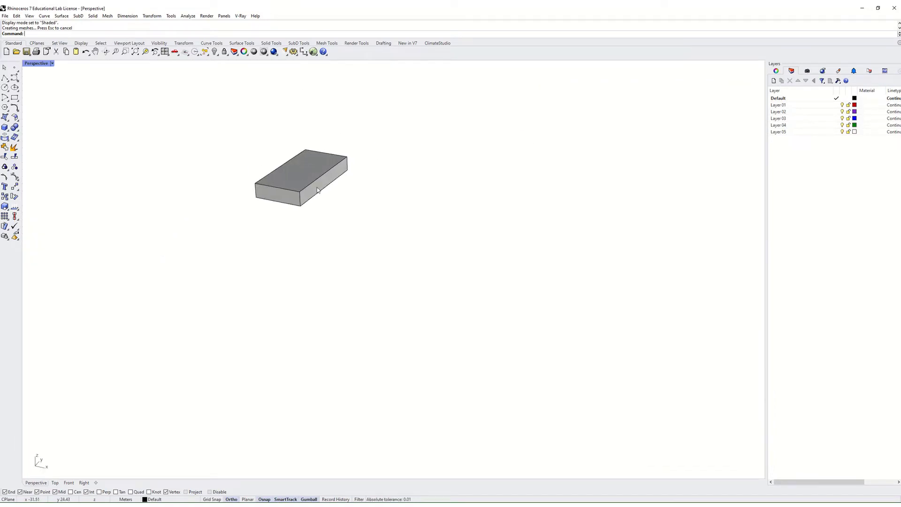
{"action": "left_click", "coordinate": [319, 190]}
{"action": "double_click", "coordinate": [31, 64]}
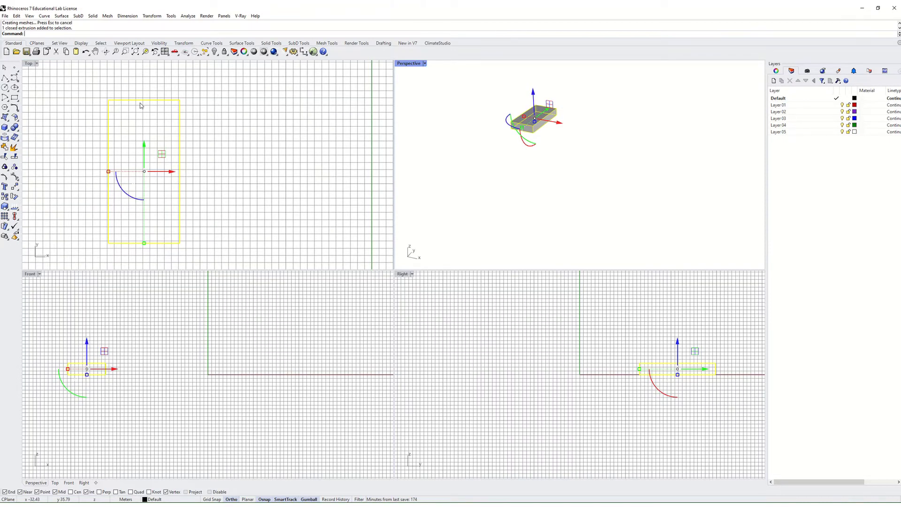
{"action": "double_click", "coordinate": [409, 63]}
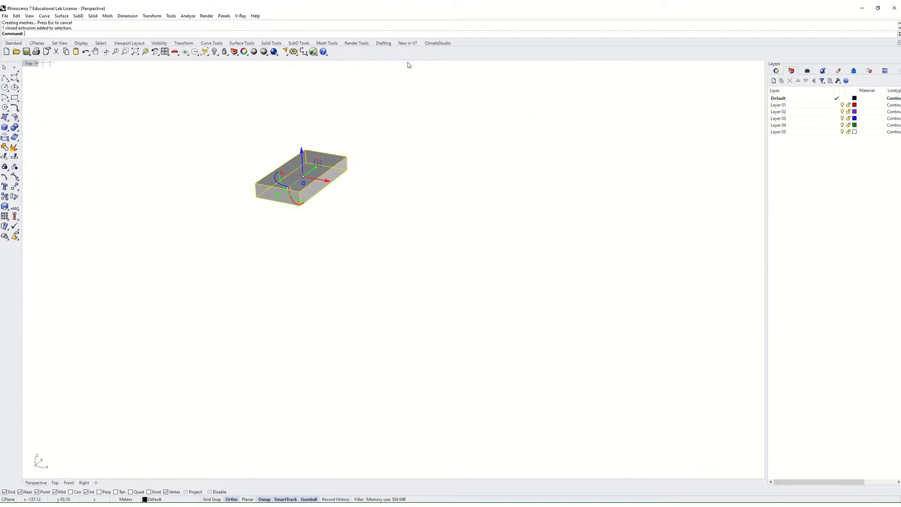
{"action": "right_click_drag", "start_coordinate": [311, 186], "coordinate": [396, 219]}
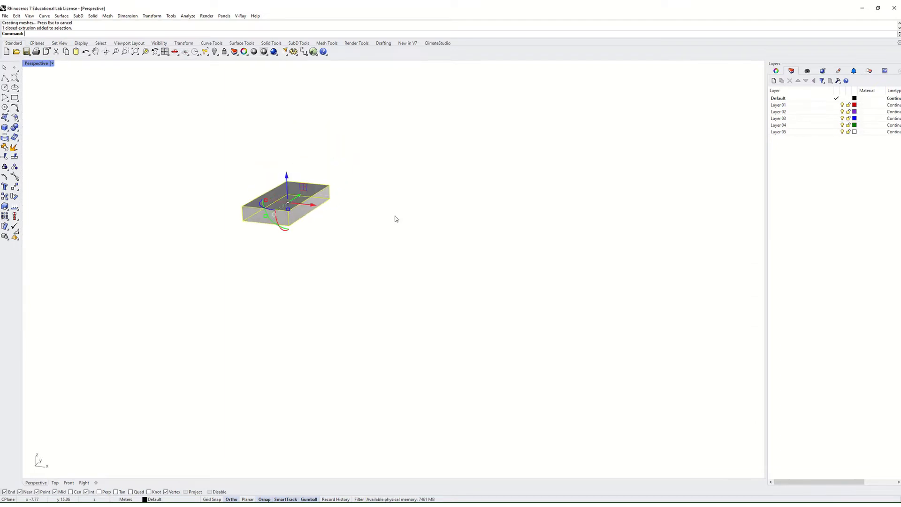
Add a Geometry parameter left of RoomSolid and set it to the Rhino box.
{"action": "key", "text": "alt+Tab"}
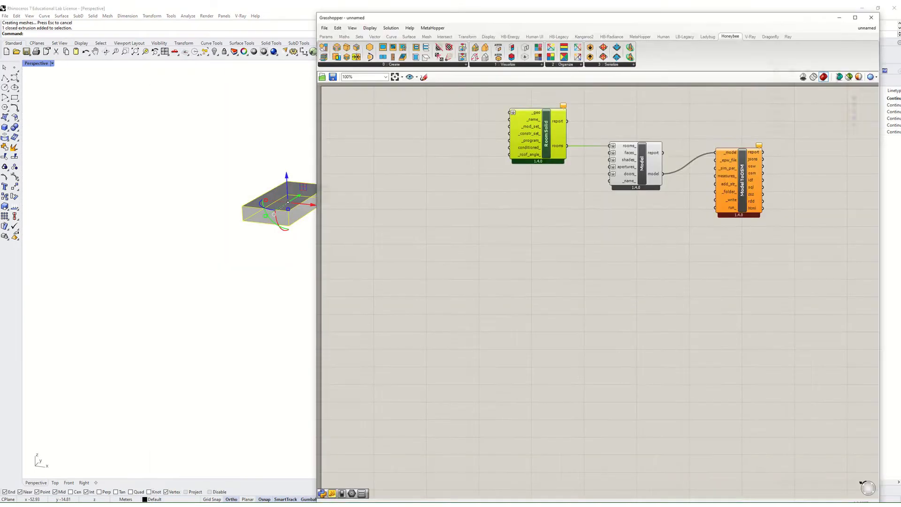
{"action": "double_click", "coordinate": [470, 114]}
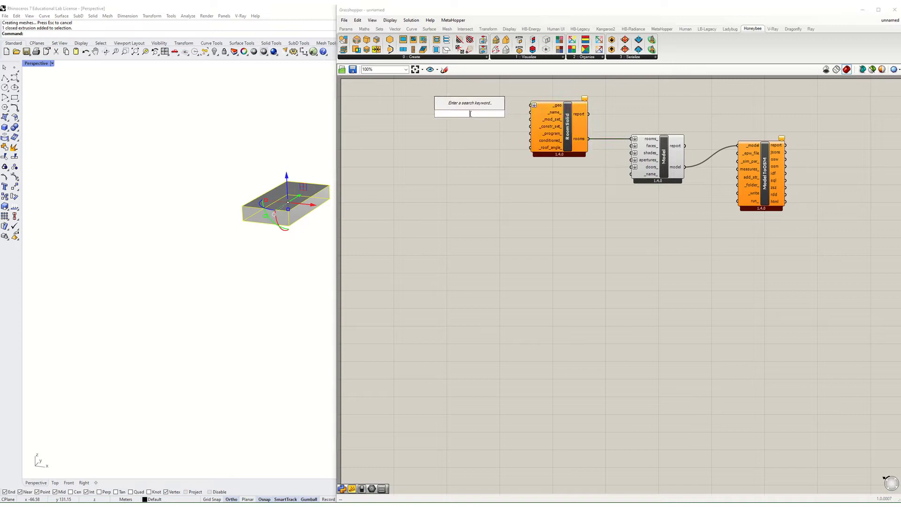
{"action": "type", "text": "geom"}
{"action": "key", "text": "Return"}
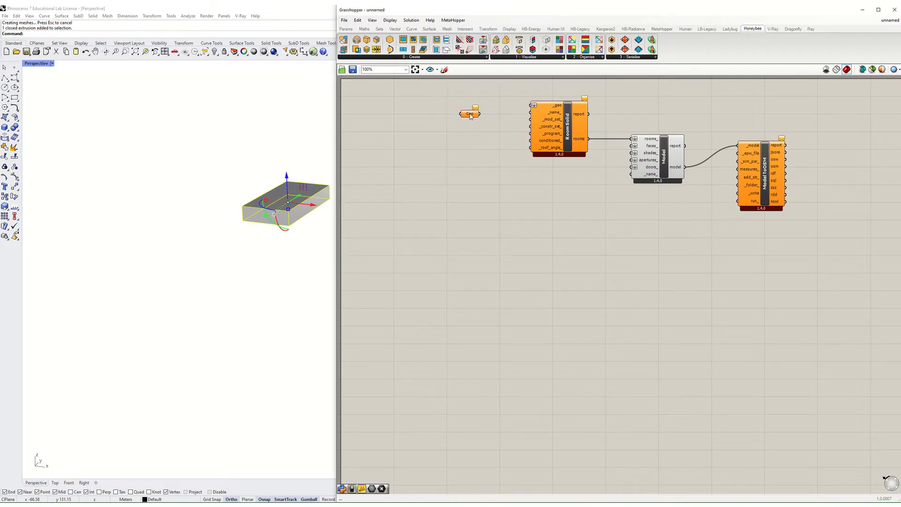
{"action": "mouse_move", "coordinate": [469, 114]}
{"action": "left_mouse_down"}
{"action": "mouse_move", "coordinate": [455, 115]}
{"action": "mouse_move", "coordinate": [463, 107]}
{"action": "left_mouse_up"}
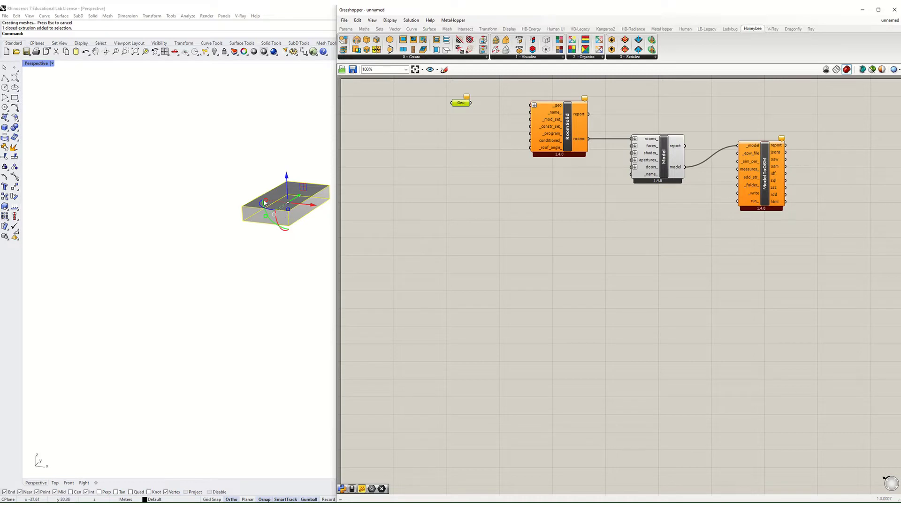
{"action": "right_click", "coordinate": [460, 103]}
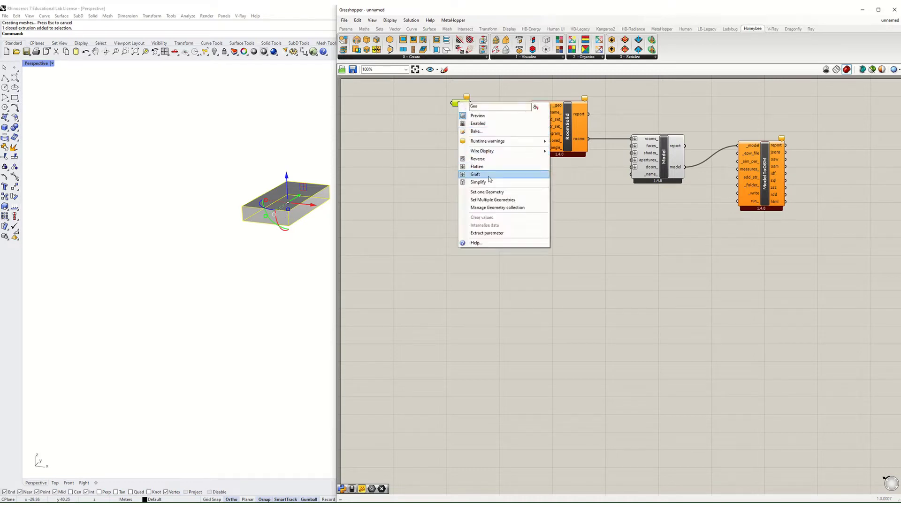
{"action": "left_click", "coordinate": [488, 192]}
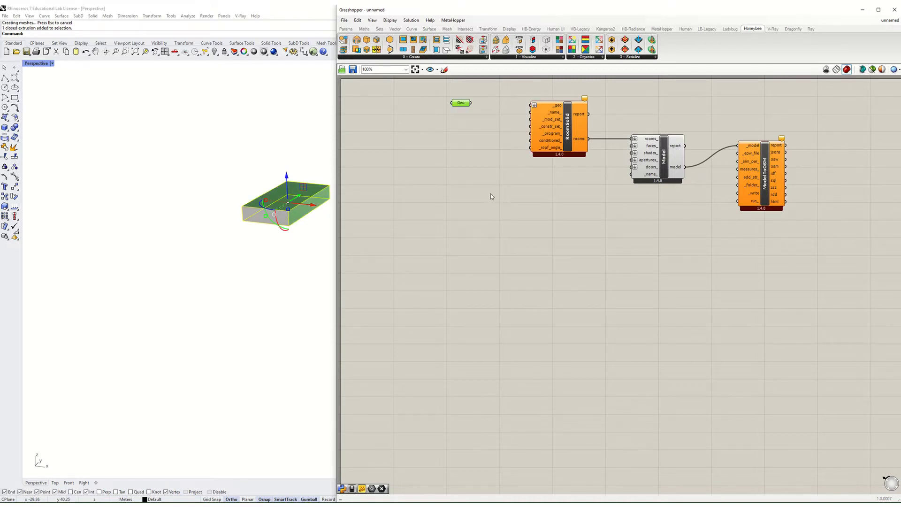
{"action": "left_click", "coordinate": [429, 135]}
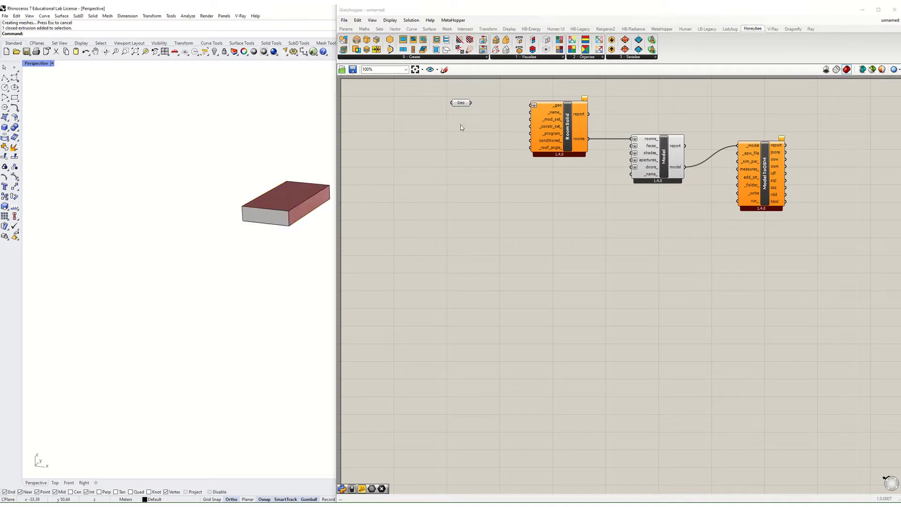
Wire the Geometry parameter into RoomSolid's _geo input and tidy the component layout.
{"action": "left_click_drag", "start_coordinate": [471, 103], "coordinate": [531, 105]}
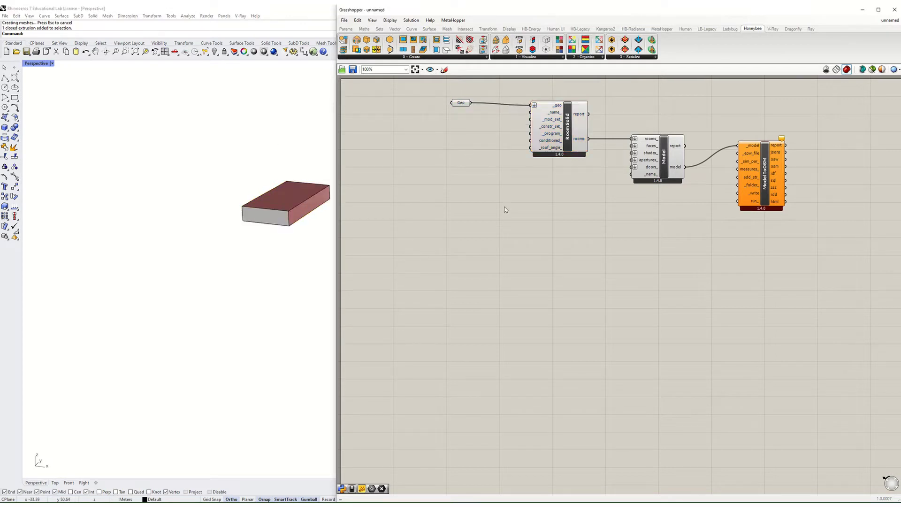
{"action": "left_click_drag", "start_coordinate": [461, 103], "coordinate": [475, 106]}
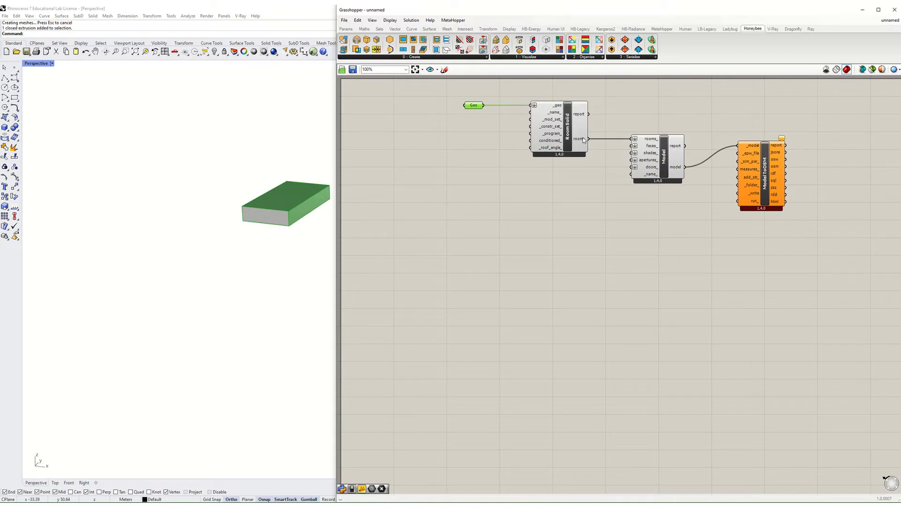
{"action": "mouse_move", "coordinate": [583, 139]}
{"action": "mouse_move", "coordinate": [677, 168]}
{"action": "left_click_drag", "start_coordinate": [677, 168], "coordinate": [674, 162]}
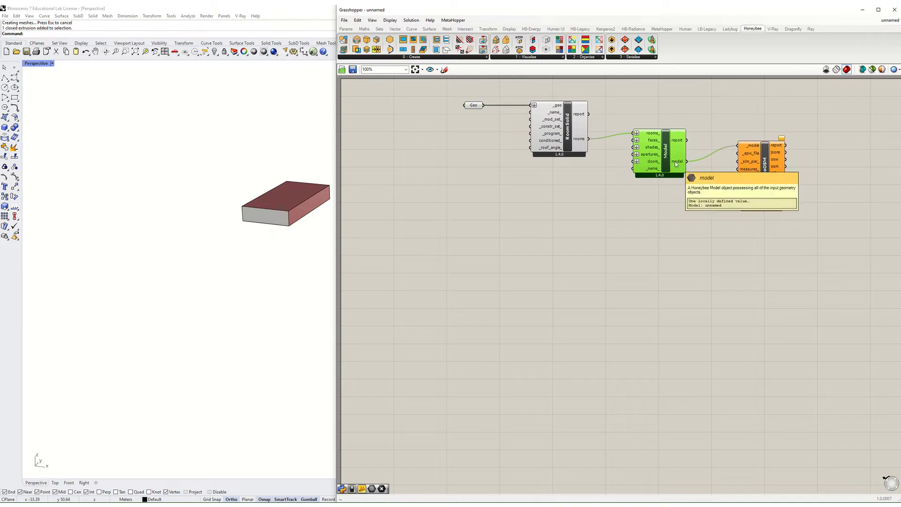
{"action": "left_click", "coordinate": [643, 233]}
Review ModelToOSM's missing-input warnings and add an empty panel below the Model component.
{"action": "left_click", "coordinate": [782, 140]}
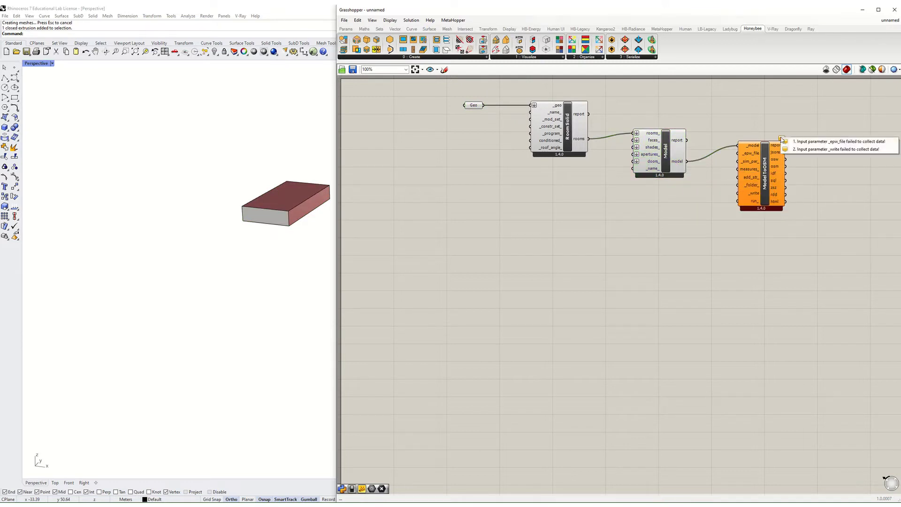
{"action": "left_click", "coordinate": [842, 143]}
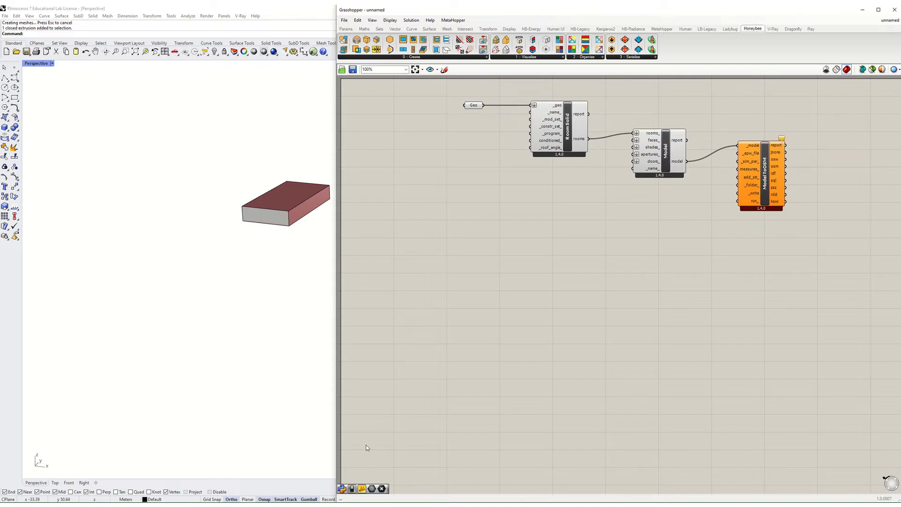
{"action": "left_click_drag", "start_coordinate": [361, 490], "coordinate": [642, 203]}
{"action": "left_click", "coordinate": [644, 204]}
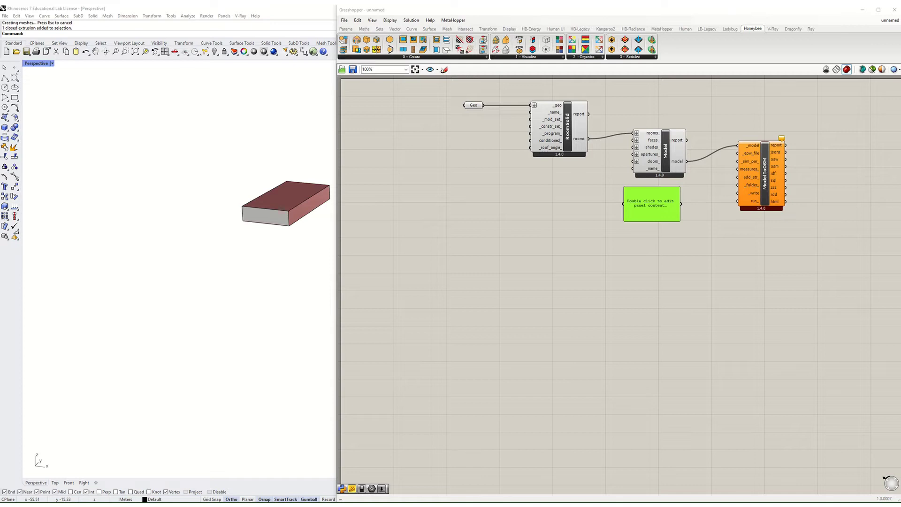
Fill the panel with the Climate Change folder path plus the San Francisco 2050 EPW file name.
{"action": "double_click", "coordinate": [664, 204]}
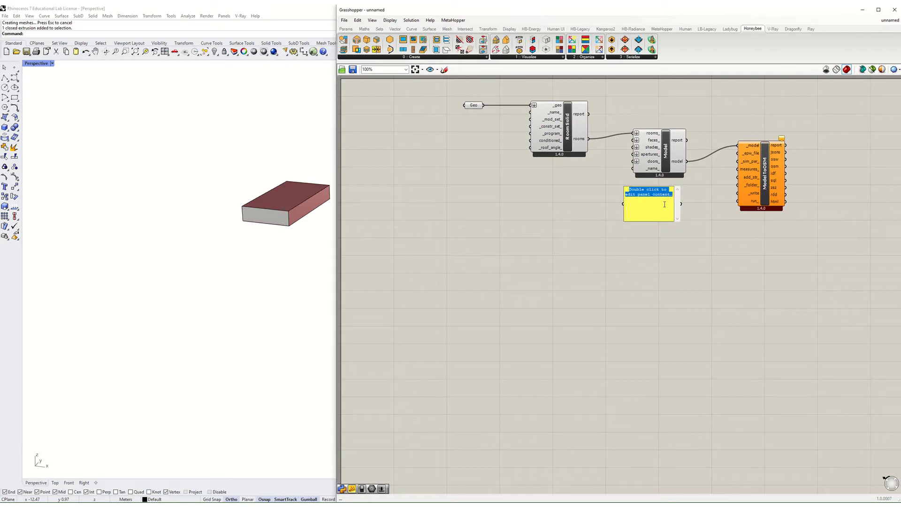
{"action": "type", "text": "G:\\My Drive\\00 Current\\TEACHING\\RBP22\\Templates\\Climate Change\\"}
{"action": "left_click", "coordinate": [599, 251]}
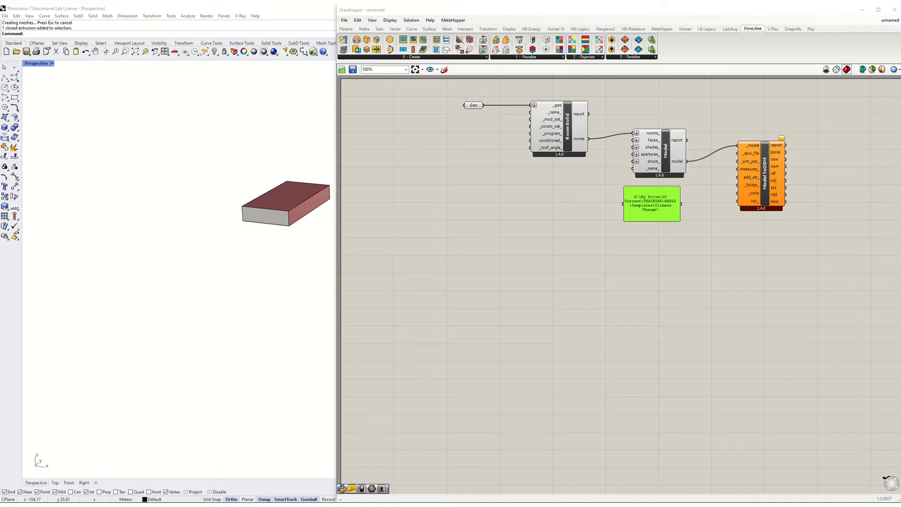
{"action": "double_click", "coordinate": [654, 211]}
{"action": "left_click", "coordinate": [668, 204]}
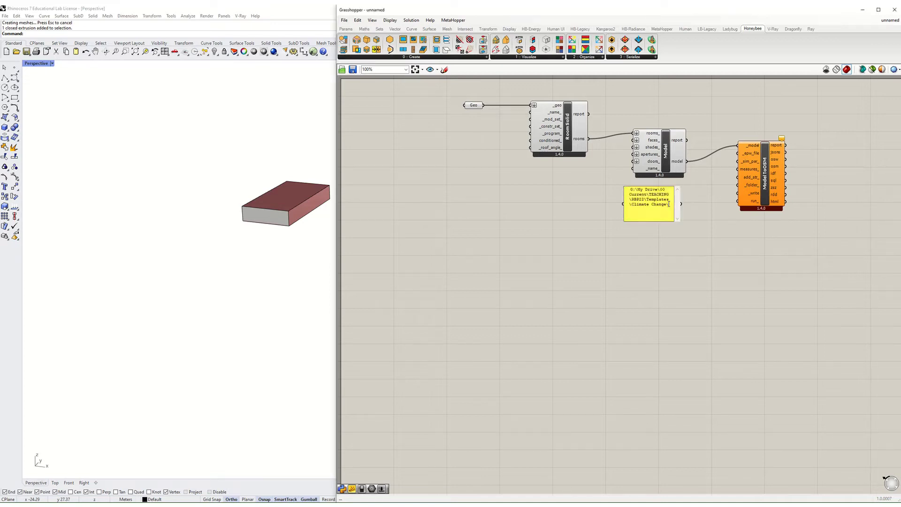
{"action": "type", "text": "USA_San Francisco Intl Ap_HadCM3-A2-2050_edit.epw"}
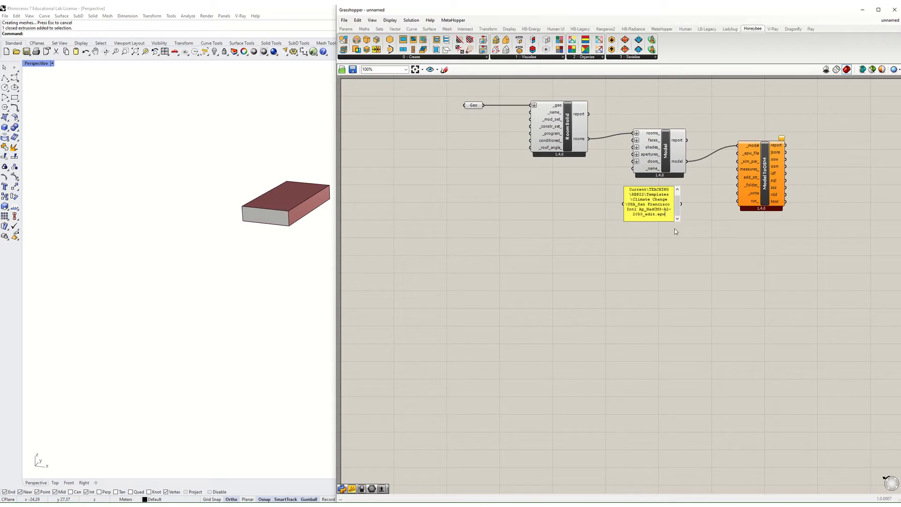
{"action": "left_click", "coordinate": [661, 252]}
Wire the EPW path panel into ModelToOSM's _epw_file input.
{"action": "left_click_drag", "start_coordinate": [681, 203], "coordinate": [737, 153]}
{"action": "left_click_drag", "start_coordinate": [652, 204], "coordinate": [657, 199]}
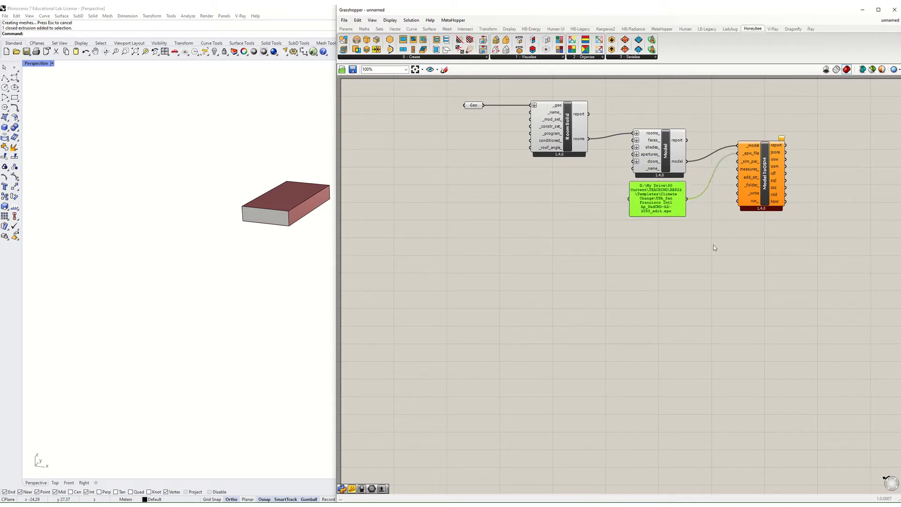
{"action": "left_click", "coordinate": [713, 244]}
{"action": "mouse_move", "coordinate": [782, 140]}
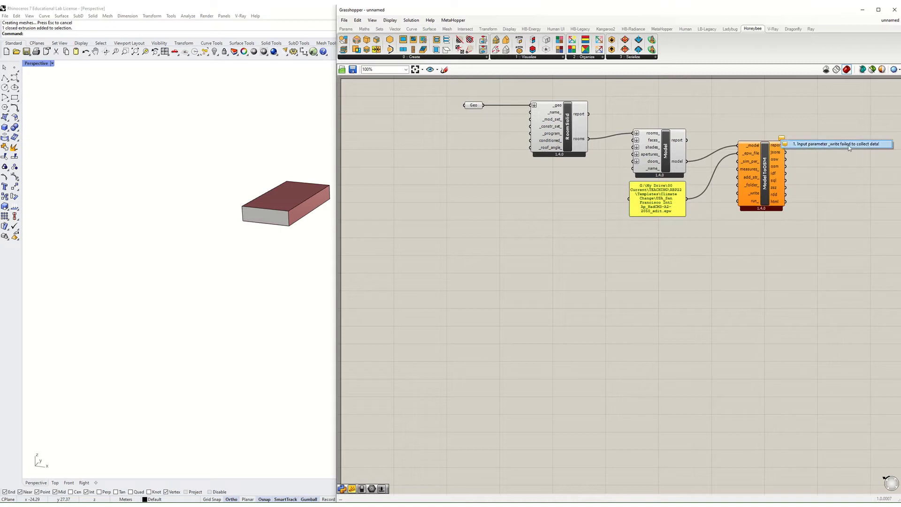
{"action": "right_click_drag", "start_coordinate": [820, 185], "coordinate": [757, 182]}
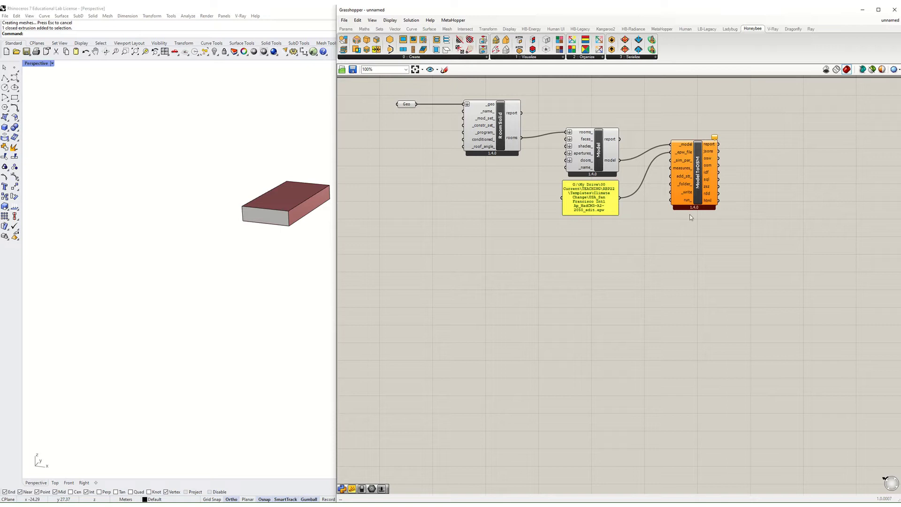
Add a Boolean Toggle set to False and wire it into ModelToOSM's write and run inputs.
{"action": "left_click", "coordinate": [580, 207]}
{"action": "double_click", "coordinate": [586, 261]}
{"action": "mouse_move", "coordinate": [567, 279]}
{"action": "left_mouse_down"}
{"action": "mouse_move", "coordinate": [606, 227]}
{"action": "mouse_move", "coordinate": [670, 191]}
{"action": "left_mouse_up"}
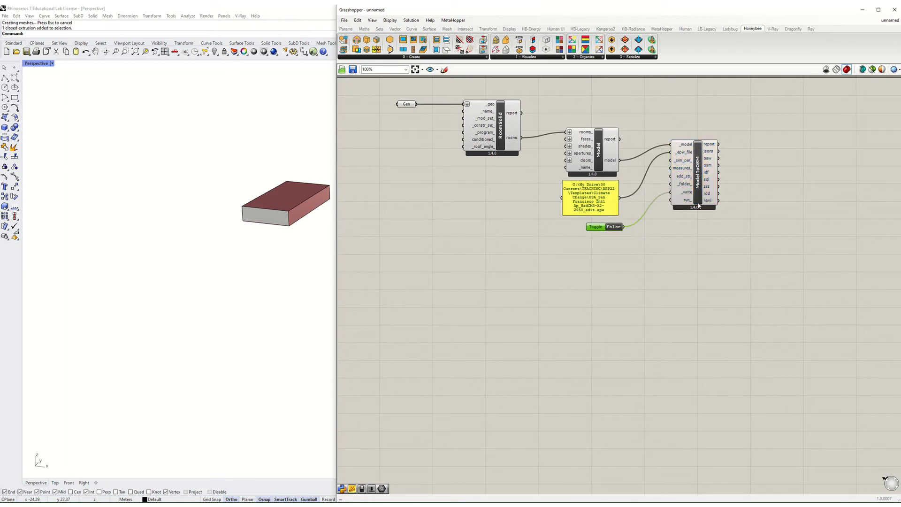
{"action": "left_click", "coordinate": [753, 232]}
{"action": "left_click_drag", "start_coordinate": [615, 230], "coordinate": [609, 231]}
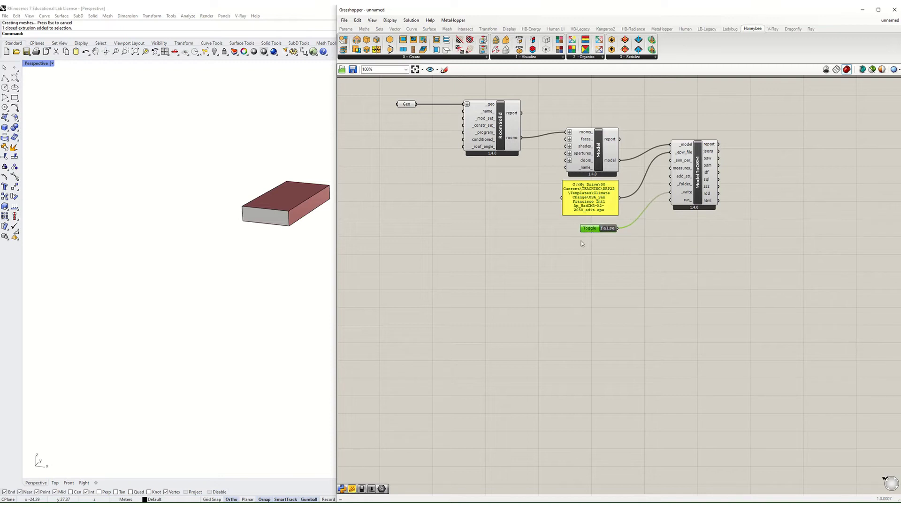
{"action": "left_click_drag", "start_coordinate": [618, 228], "coordinate": [670, 200]}
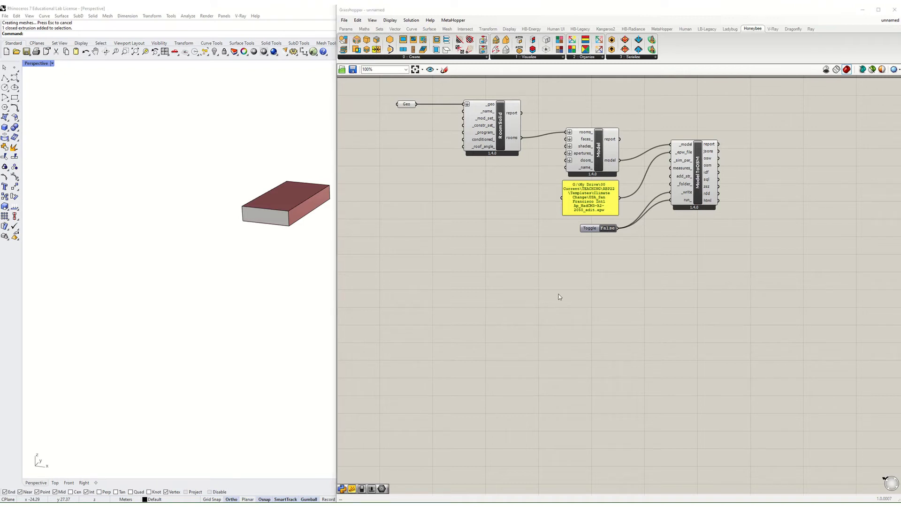
{"action": "left_click_drag", "start_coordinate": [259, 120], "coordinate": [384, 107]}
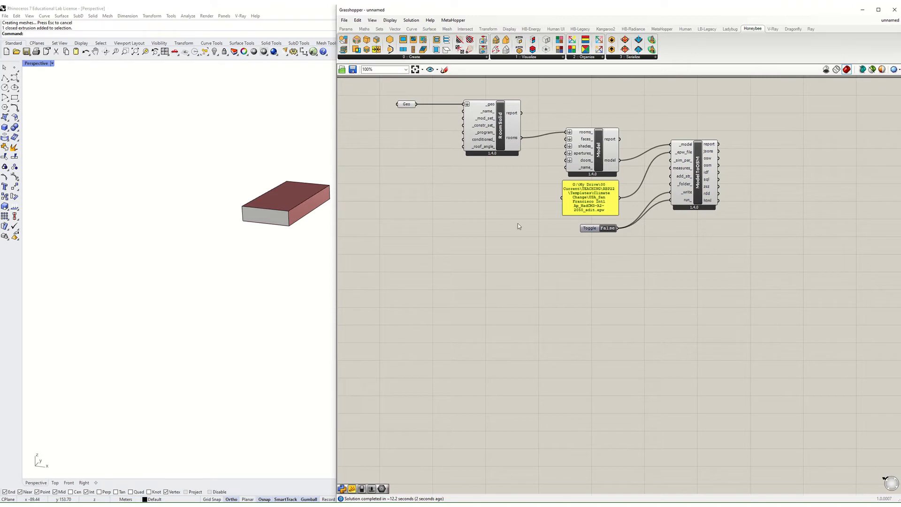
Add an enlarged panel on ModelToOSM's report output, then trigger the toggle to launch OpenStudio.
{"action": "right_click_drag", "start_coordinate": [704, 251], "coordinate": [635, 271]}
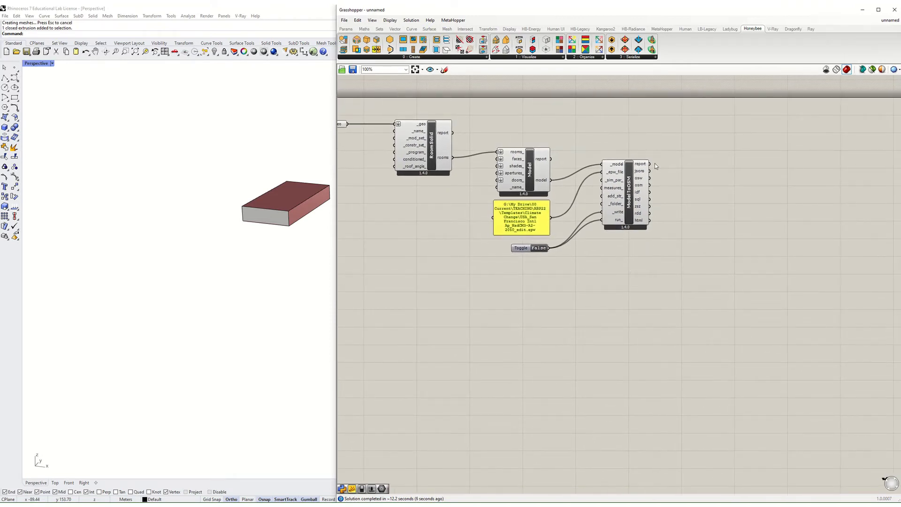
{"action": "left_click_drag", "start_coordinate": [361, 489], "coordinate": [706, 162]}
{"action": "left_click_drag", "start_coordinate": [651, 165], "coordinate": [681, 160]}
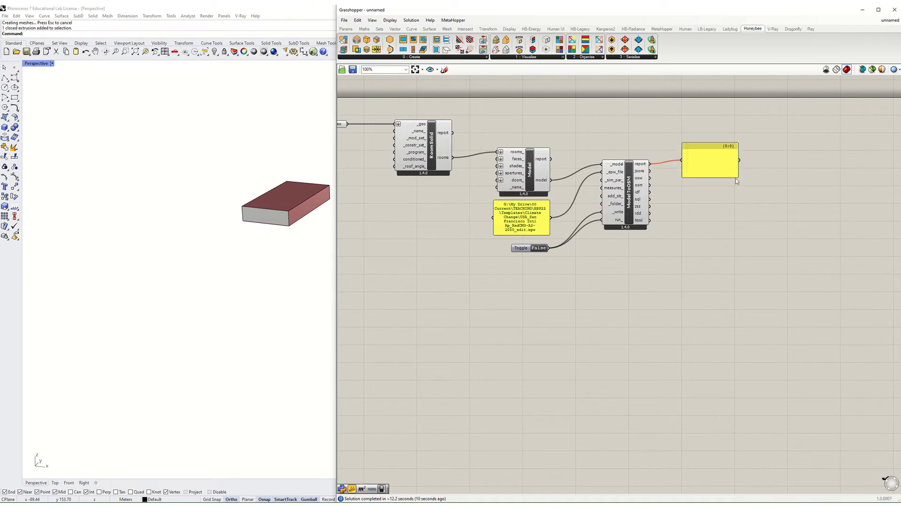
{"action": "left_click_drag", "start_coordinate": [738, 177], "coordinate": [872, 235]}
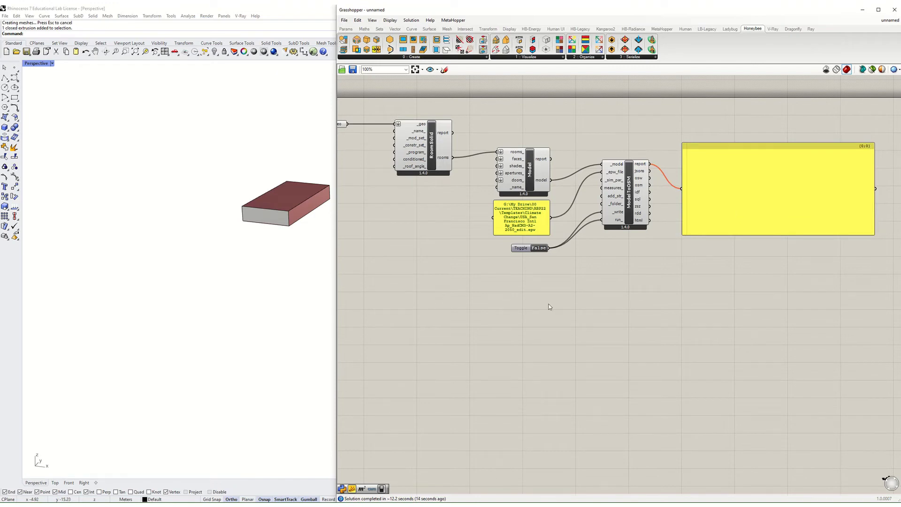
{"action": "mouse_move", "coordinate": [525, 251]}
{"action": "left_mouse_down"}
{"action": "mouse_move", "coordinate": [523, 267]}
{"action": "mouse_move", "coordinate": [524, 257]}
{"action": "left_mouse_up"}
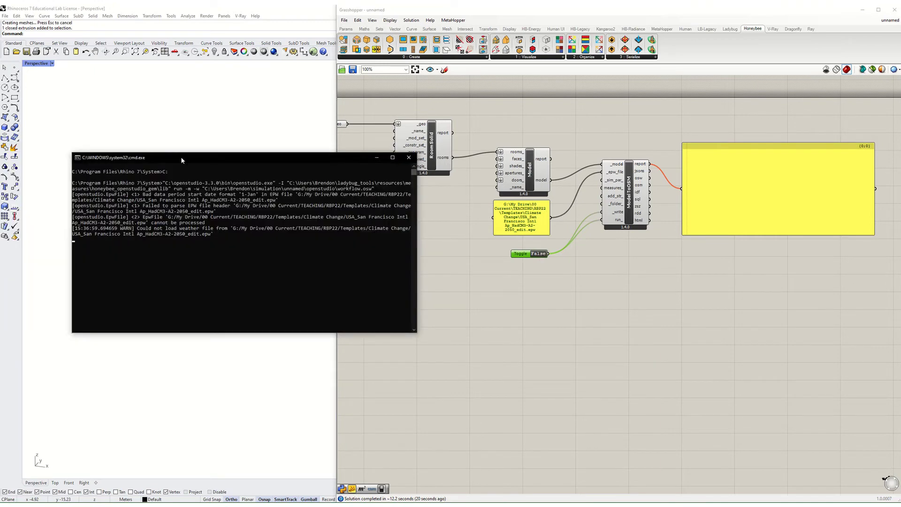
{"action": "left_click_drag", "start_coordinate": [181, 156], "coordinate": [232, 136]}
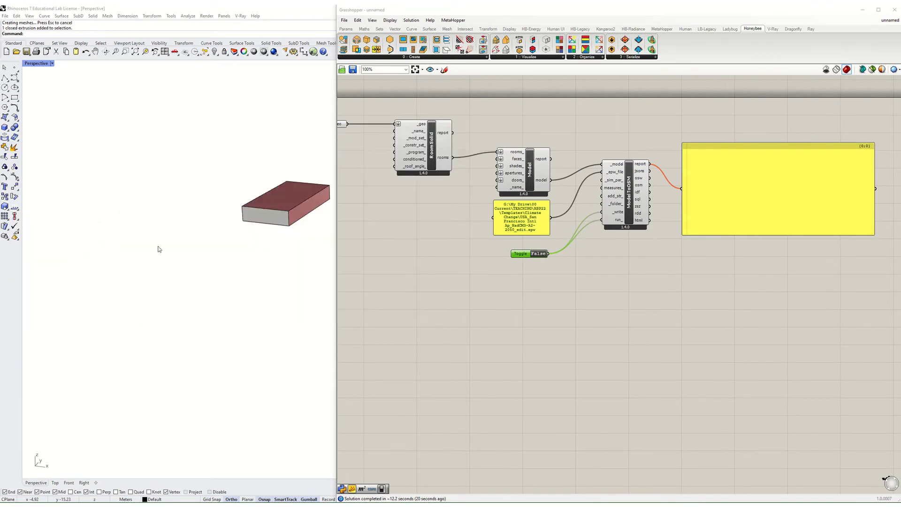
Set the toggle to True to run the simulation and read through the enlarged report panel.
{"action": "left_click", "coordinate": [538, 253]}
{"action": "left_click_drag", "start_coordinate": [244, 147], "coordinate": [408, 111]}
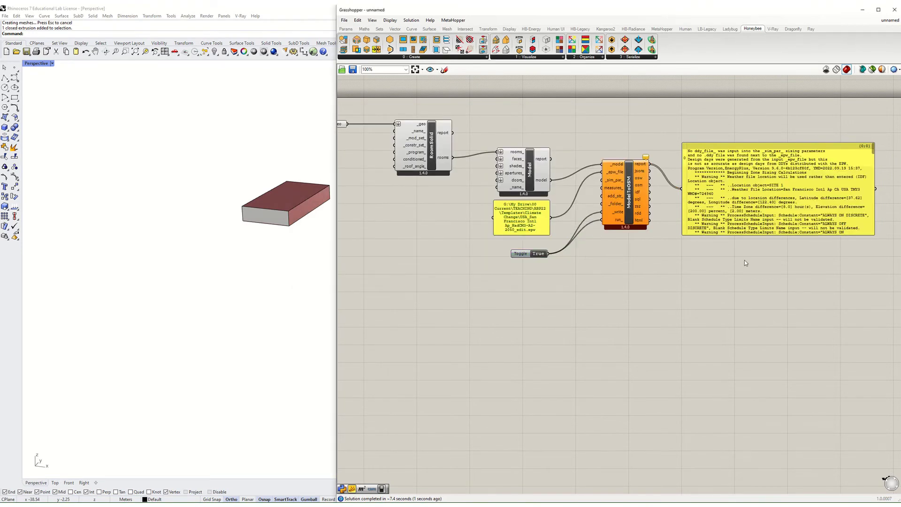
{"action": "right_click_drag", "start_coordinate": [744, 259], "coordinate": [543, 263]}
{"action": "left_click_drag", "start_coordinate": [674, 238], "coordinate": [894, 402]}
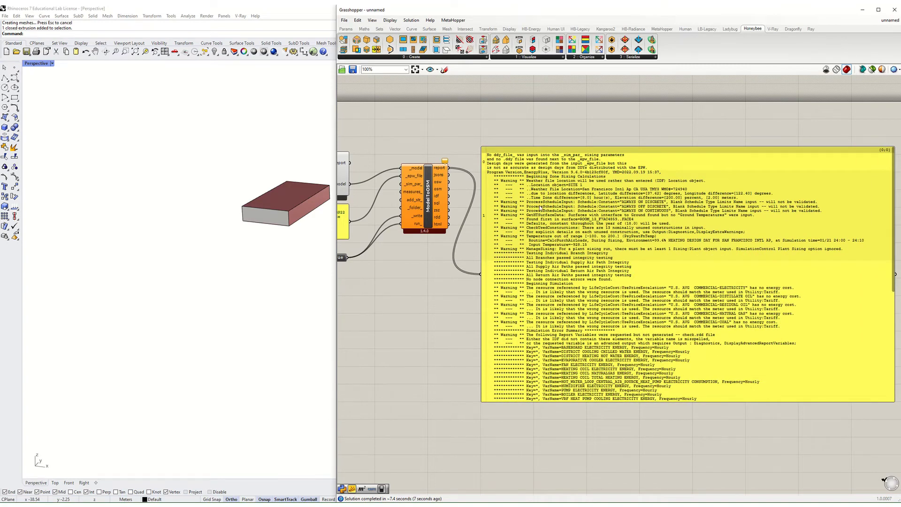
{"action": "scroll", "coordinate": [540, 209], "scroll_direction": "down", "scroll_amount": 2}
{"action": "scroll", "coordinate": [753, 210], "scroll_direction": "up", "scroll_amount": 2}
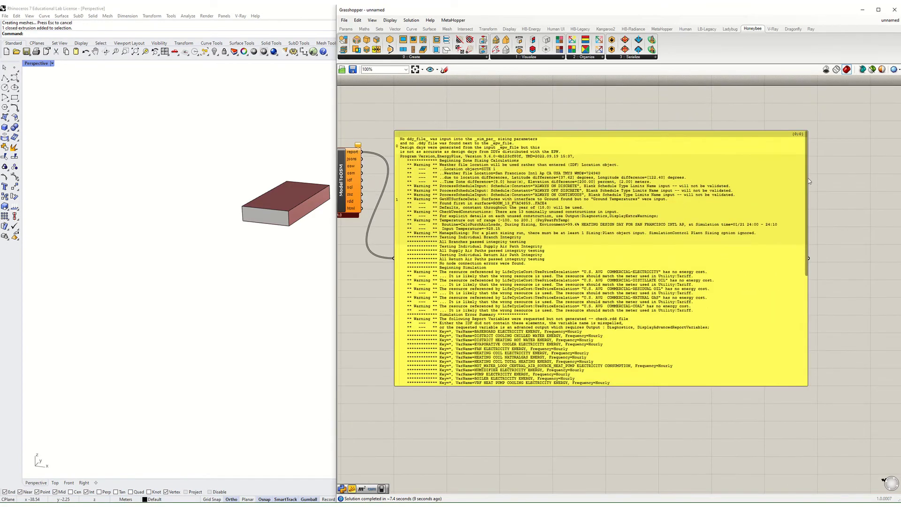
{"action": "left_click_drag", "start_coordinate": [806, 183], "coordinate": [809, 317]}
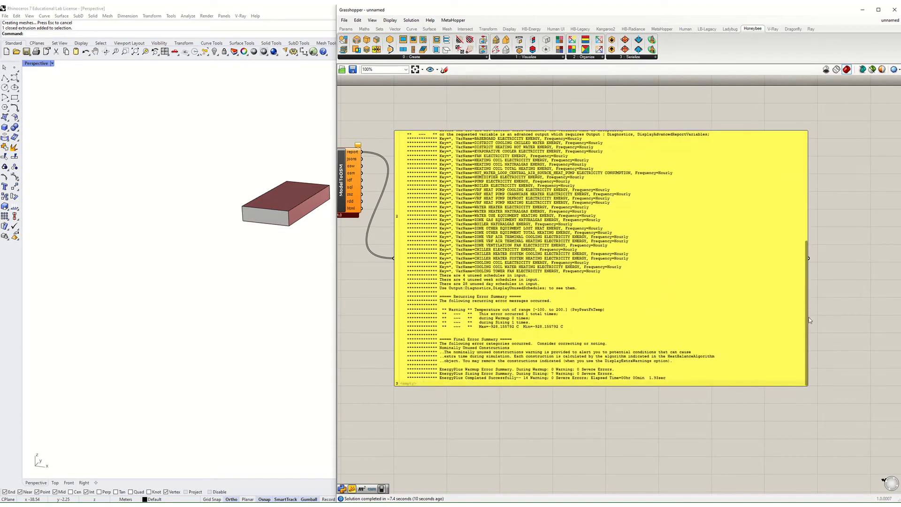
{"action": "scroll", "coordinate": [517, 417], "scroll_direction": "up", "scroll_amount": 3}
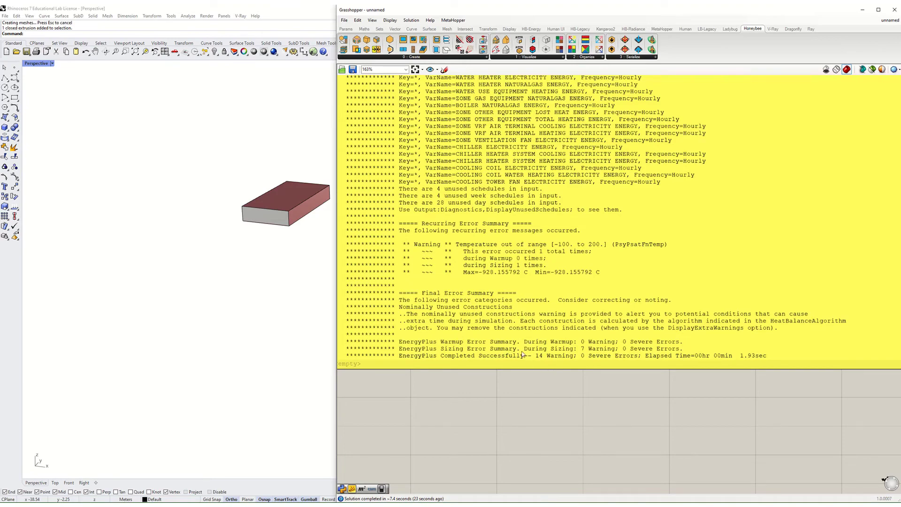
{"action": "scroll", "coordinate": [572, 375], "scroll_direction": "up", "scroll_amount": 2}
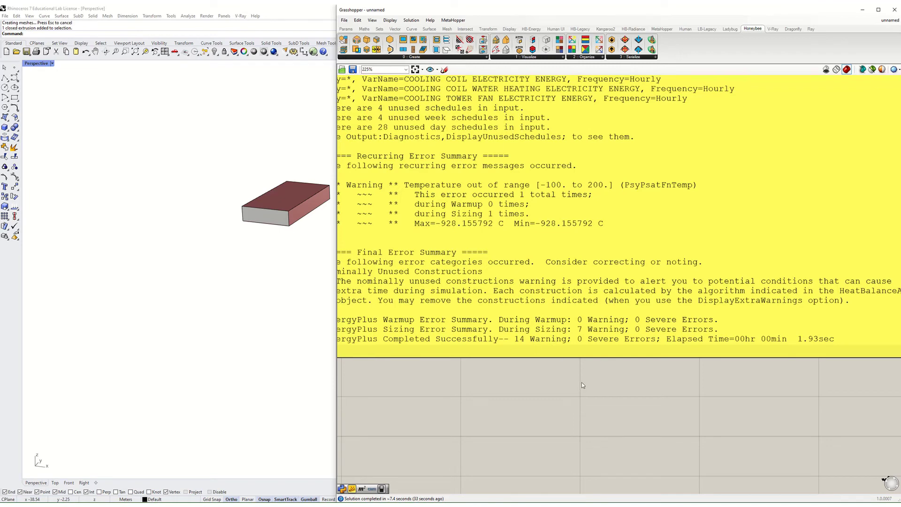
{"action": "scroll", "coordinate": [581, 382], "scroll_direction": "down", "scroll_amount": 4}
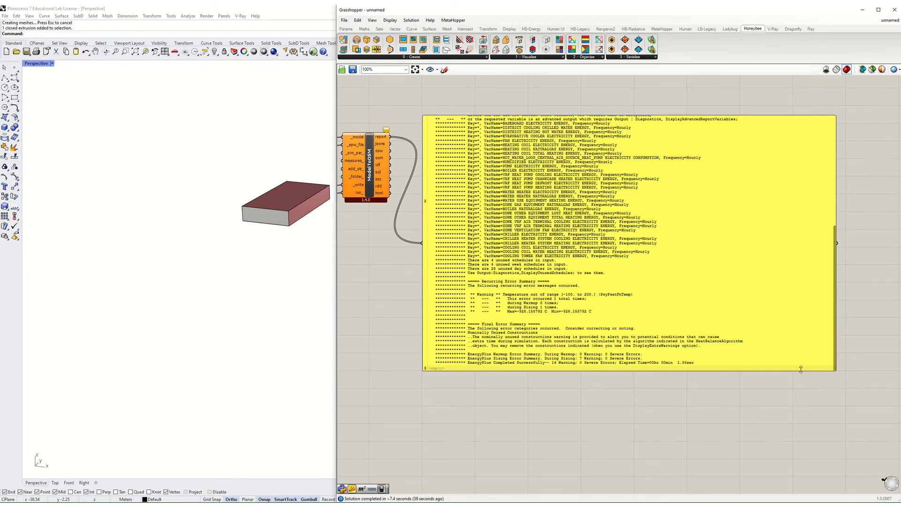
Resize the report panel to show only the summary: EnergyPlus completed, 14 warnings, 0 severe errors.
{"action": "left_click_drag", "start_coordinate": [801, 369], "coordinate": [755, 178]}
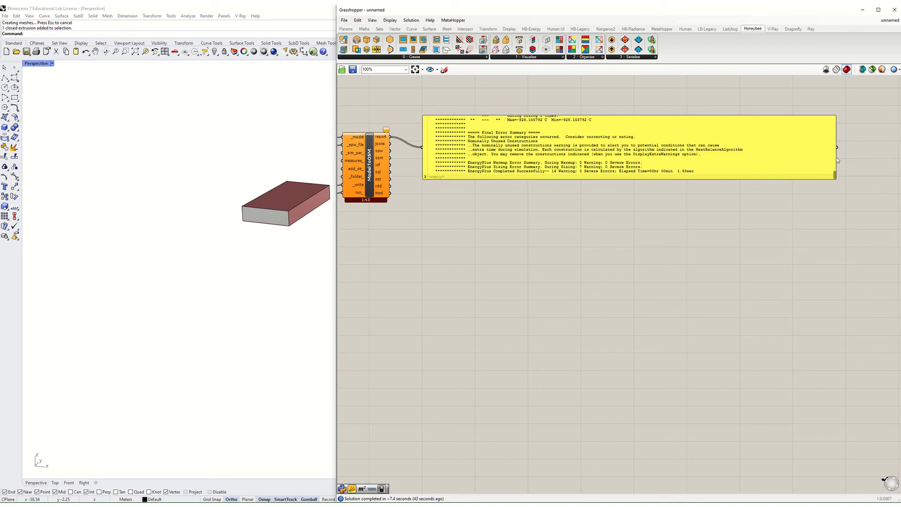
{"action": "left_click_drag", "start_coordinate": [836, 156], "coordinate": [661, 158]}
{"action": "right_click_drag", "start_coordinate": [390, 280], "coordinate": [481, 304]}
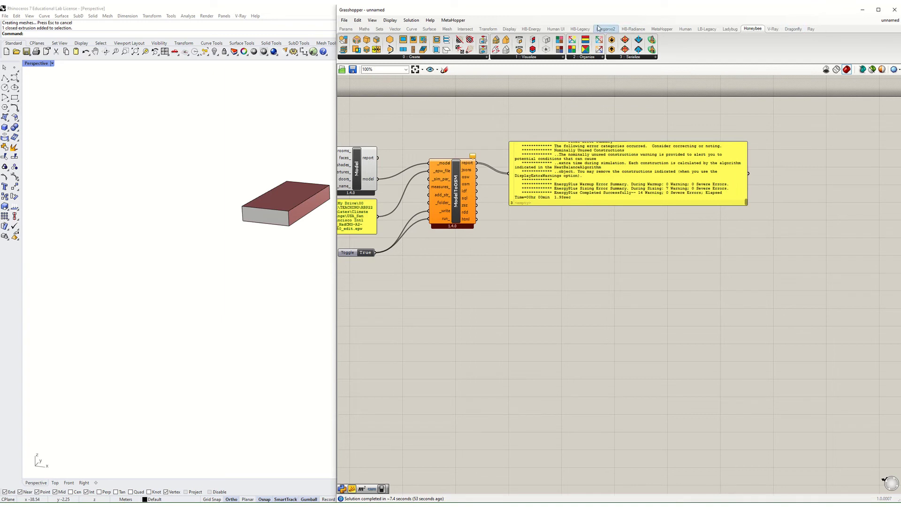
Add an HB End Use Intensity component fed by Model To OSM's sql output.
{"action": "left_click", "coordinate": [532, 28]}
{"action": "left_click", "coordinate": [844, 59]}
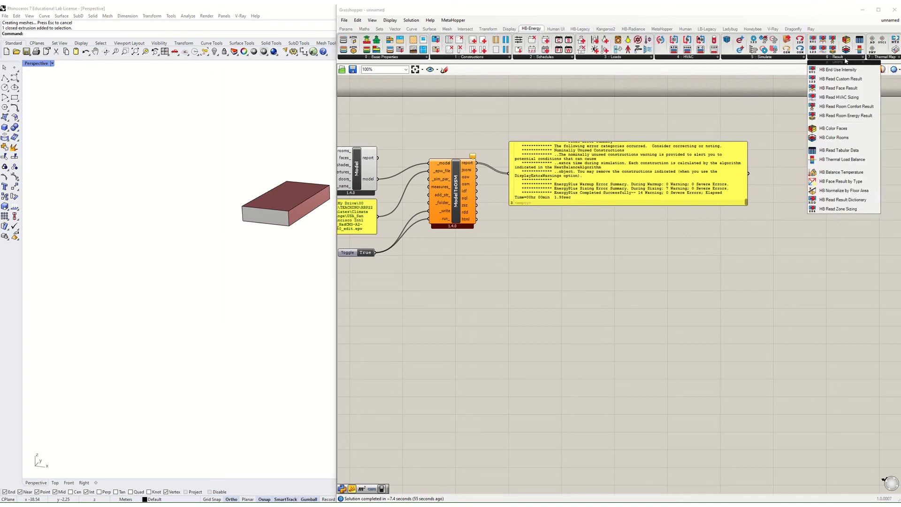
{"action": "left_click_drag", "start_coordinate": [840, 70], "coordinate": [556, 242]}
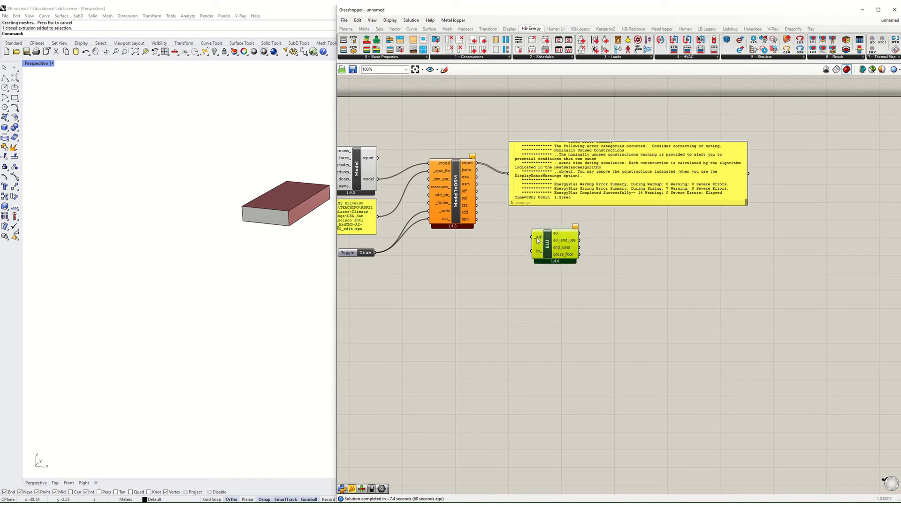
{"action": "left_click_drag", "start_coordinate": [476, 198], "coordinate": [534, 238]}
{"action": "left_click", "coordinate": [576, 291]}
Add a Panel connected to the eui output, showing an EUI of 83.67.
{"action": "scroll", "coordinate": [625, 242], "scroll_direction": "up", "scroll_amount": 3}
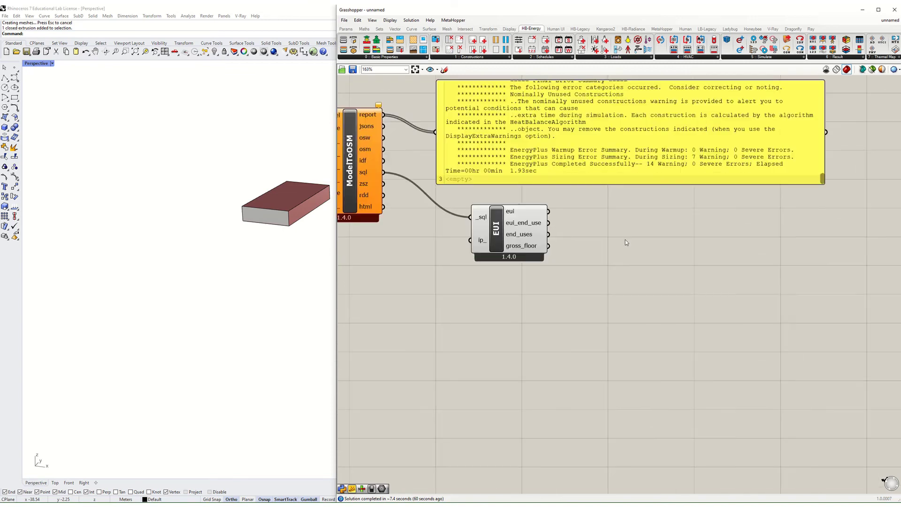
{"action": "double_click", "coordinate": [617, 254]}
{"action": "type", "text": "panel"}
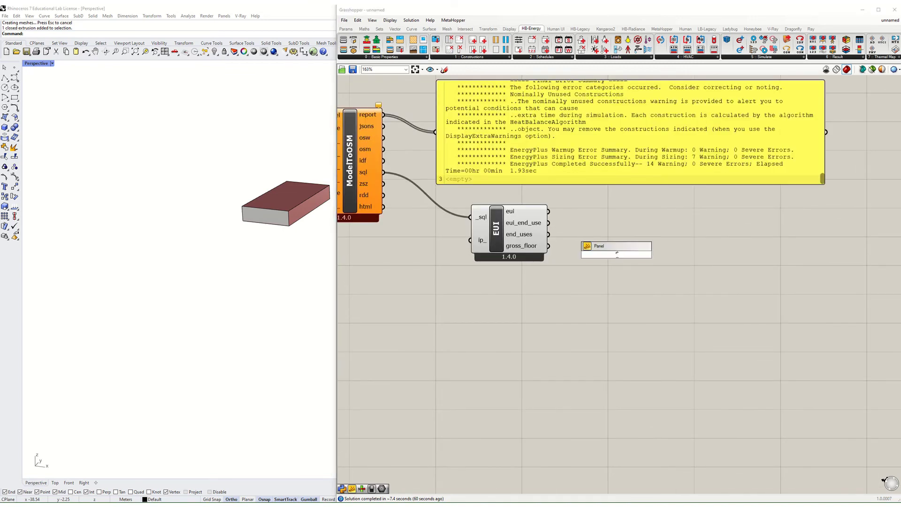
{"action": "key", "text": "Return"}
{"action": "left_click_drag", "start_coordinate": [550, 212], "coordinate": [608, 249]}
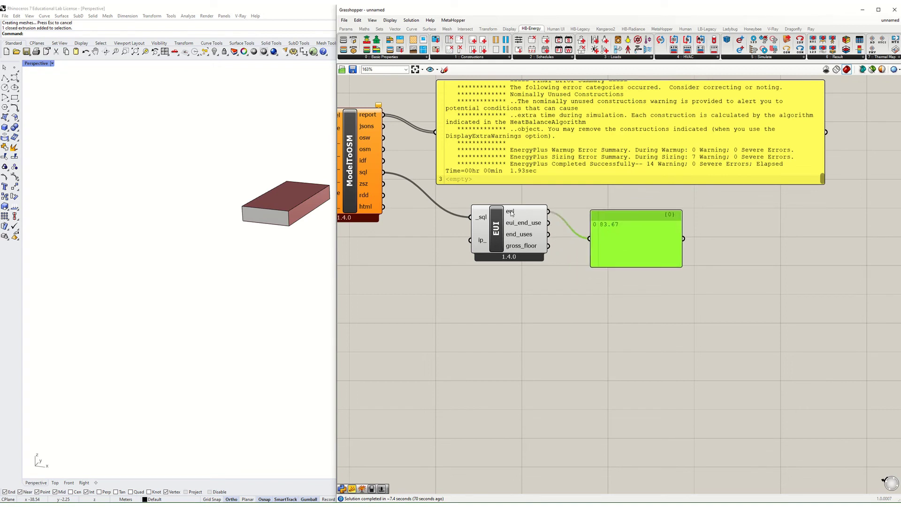
{"action": "mouse_move", "coordinate": [511, 214]}
Show eui_end_use values in the panel and end_uses names (Heating, Cooling, Interior Lighting, Electric Equipment) in a duplicate beside it.
{"action": "left_click_drag", "start_coordinate": [552, 226], "coordinate": [590, 239]}
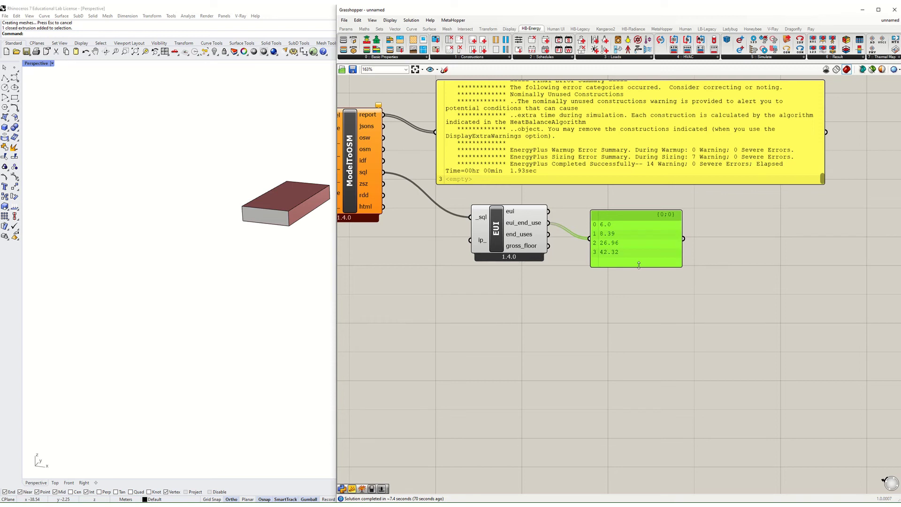
{"action": "left_click_drag", "start_coordinate": [637, 266], "coordinate": [638, 261]}
{"action": "left_click_drag", "start_coordinate": [620, 246], "coordinate": [613, 304]}
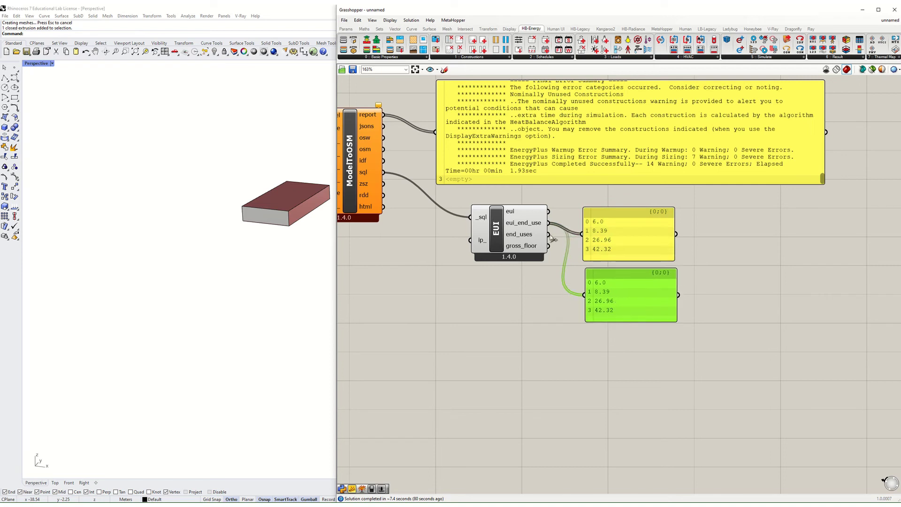
{"action": "left_click_drag", "start_coordinate": [549, 234], "coordinate": [656, 238]}
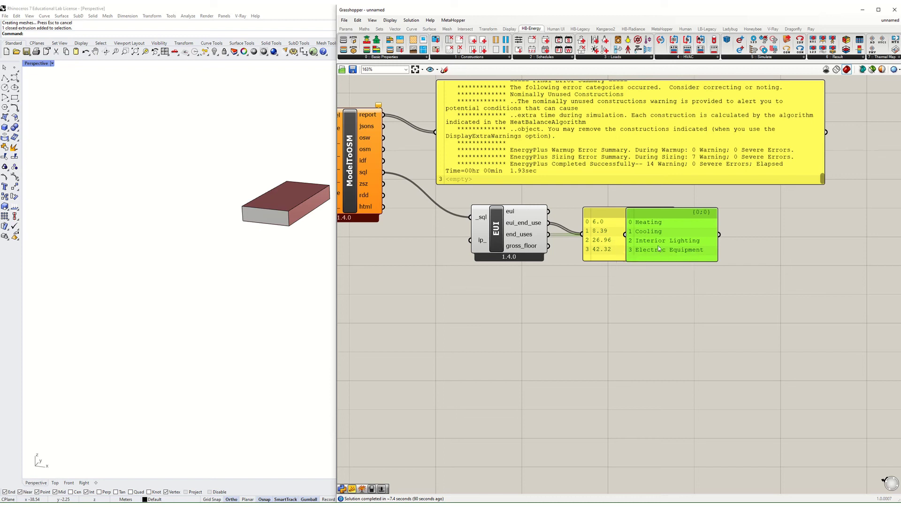
{"action": "left_click", "coordinate": [631, 313]}
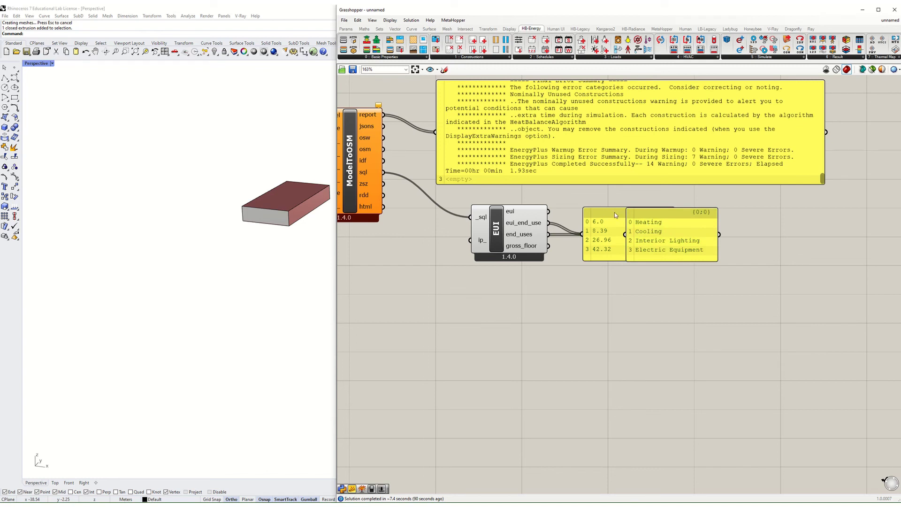
{"action": "right_click_drag", "start_coordinate": [300, 226], "coordinate": [265, 219]}
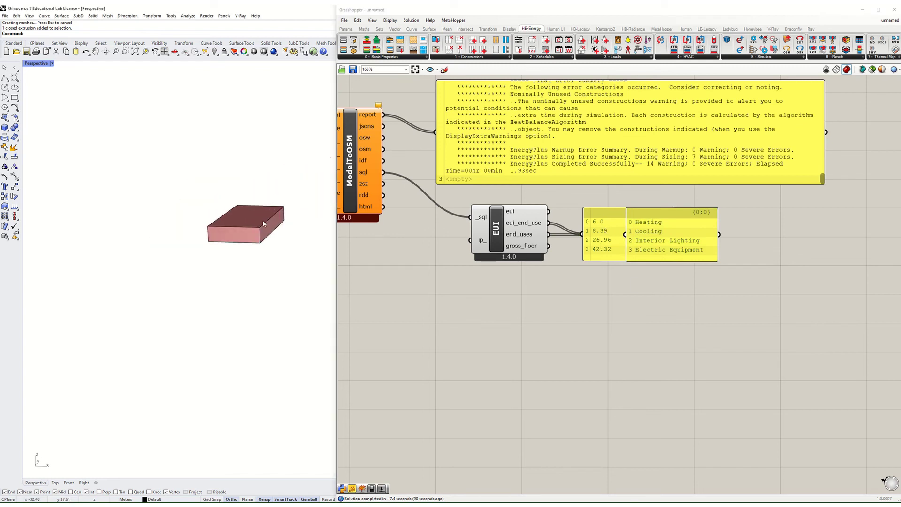
Select the room box in Rhino and frame the canvas from the Geo input to the EUI panels.
{"action": "left_click", "coordinate": [232, 233]}
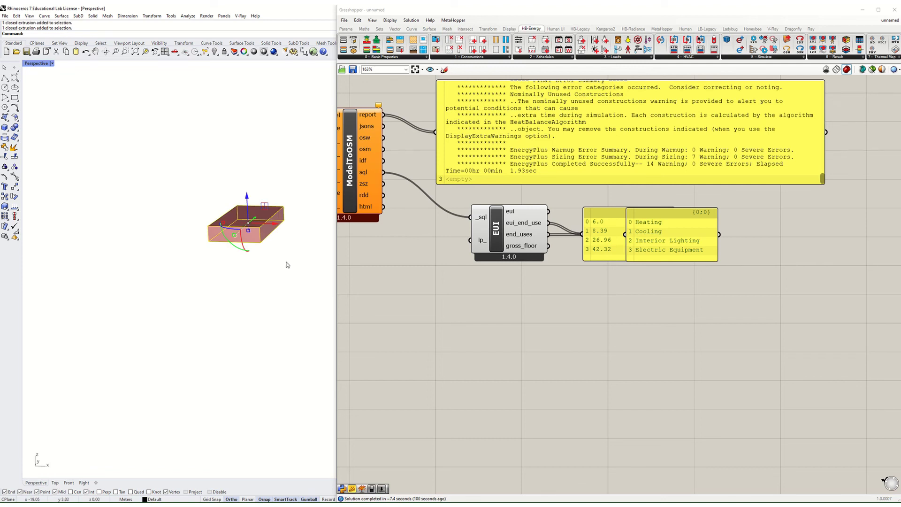
{"action": "scroll", "coordinate": [290, 228], "scroll_direction": "up", "scroll_amount": 4}
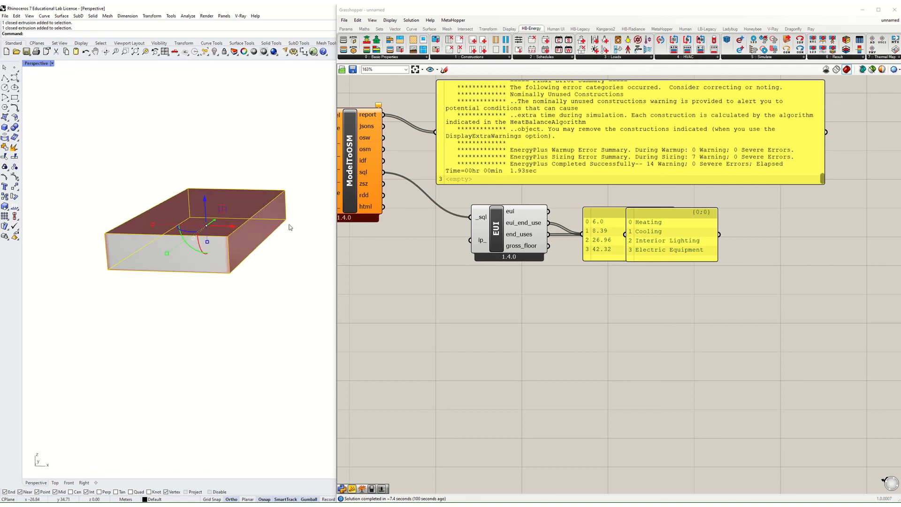
{"action": "right_click_drag", "start_coordinate": [543, 295], "coordinate": [557, 317]}
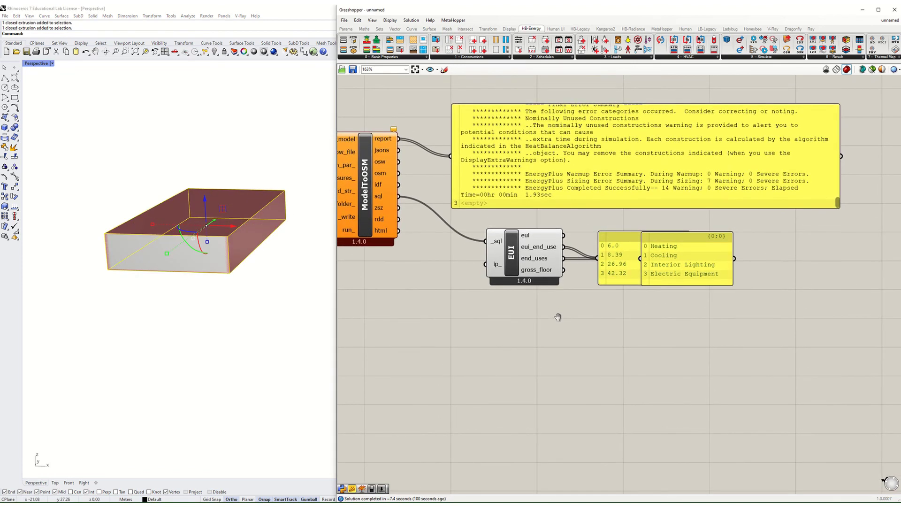
{"action": "scroll", "coordinate": [609, 324], "scroll_direction": "down", "scroll_amount": 3}
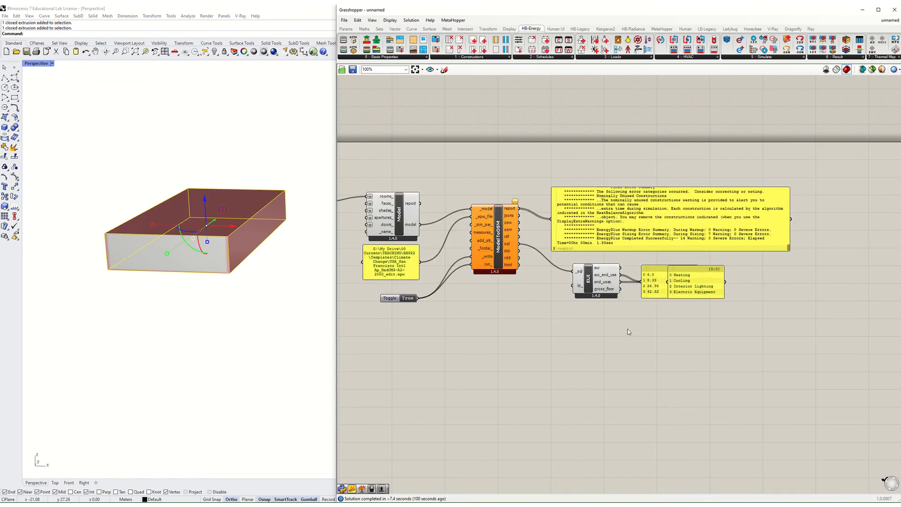
{"action": "right_click_drag", "start_coordinate": [659, 315], "coordinate": [629, 334]}
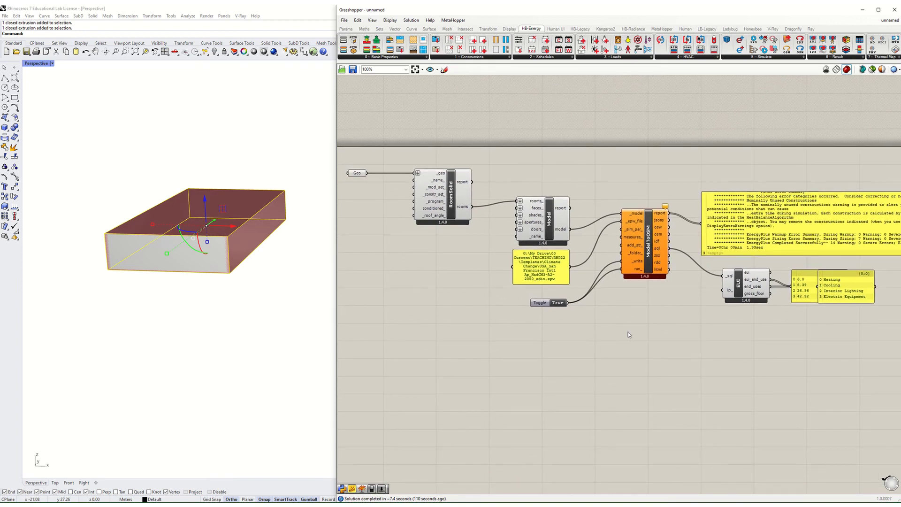